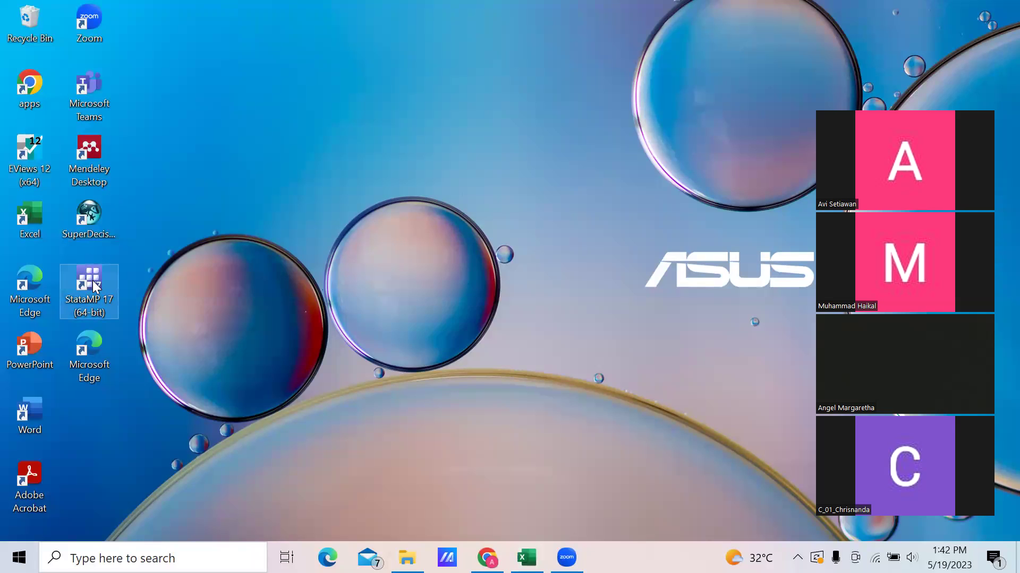
Launch StataMP 17 and open its Data Editor in browse mode
{"action": "double_click", "coordinate": [92, 281]}
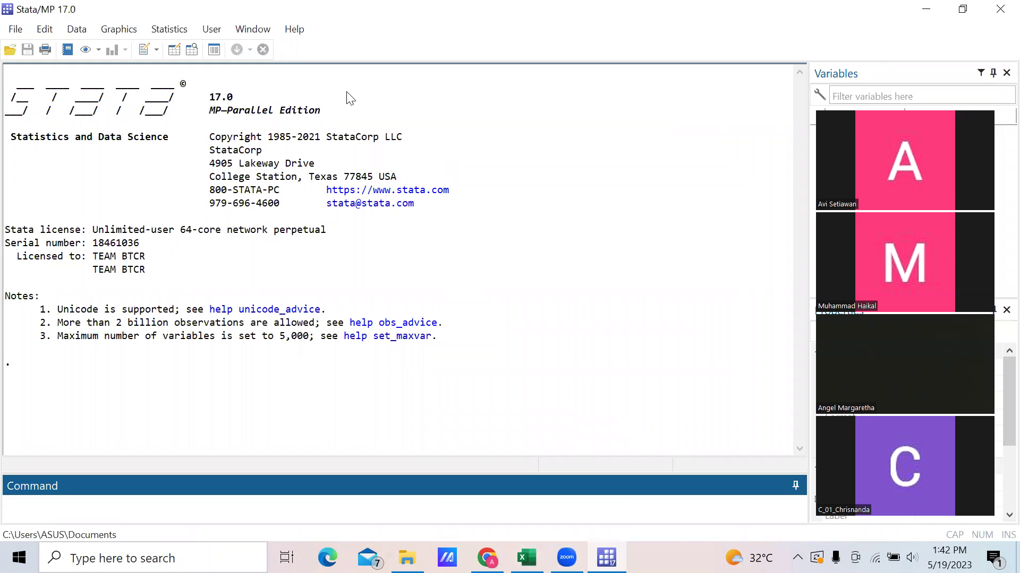
{"action": "left_click", "coordinate": [49, 29]}
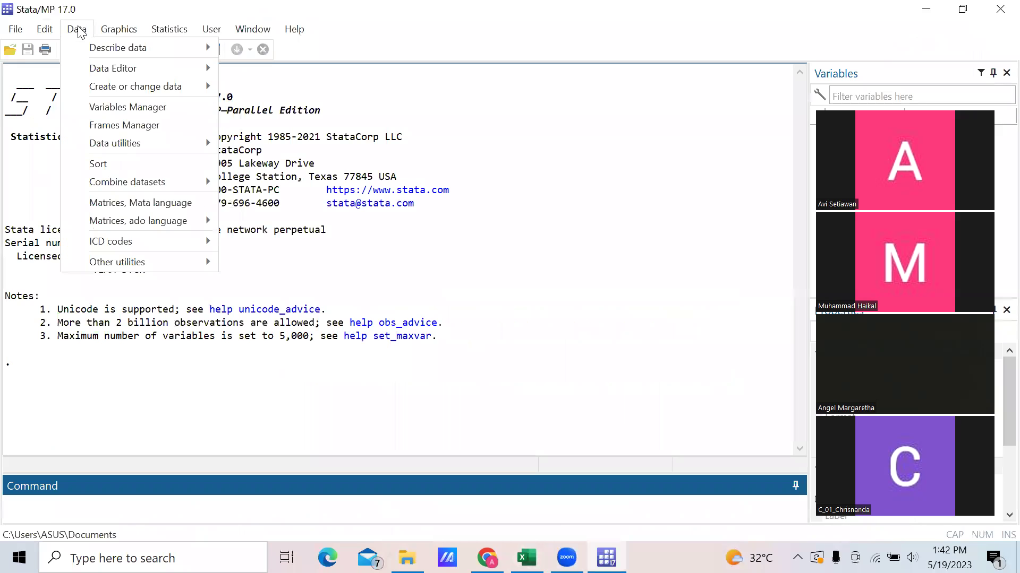
{"action": "mouse_move", "coordinate": [94, 33]}
{"action": "mouse_move", "coordinate": [176, 70]}
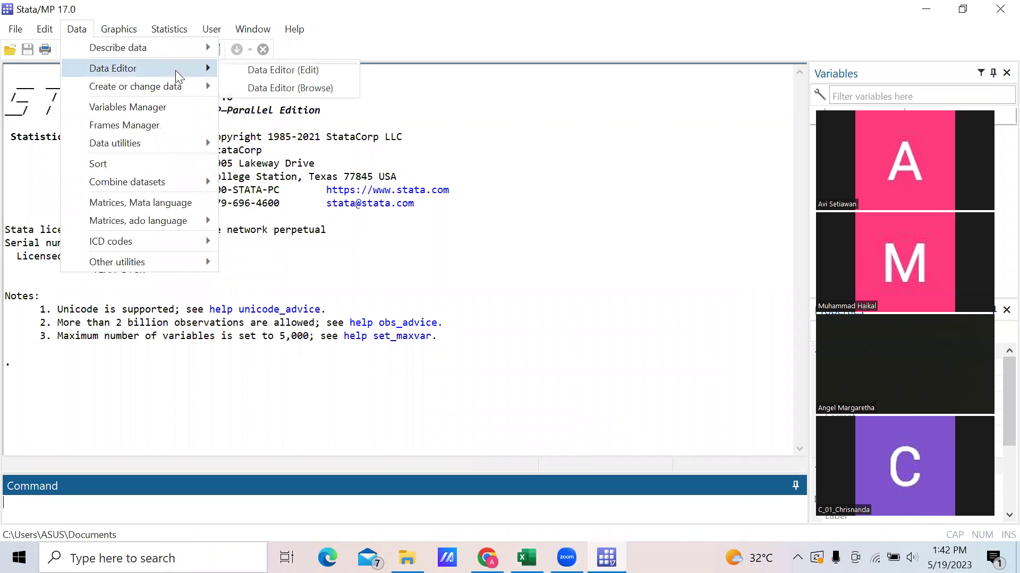
{"action": "left_click", "coordinate": [301, 88]}
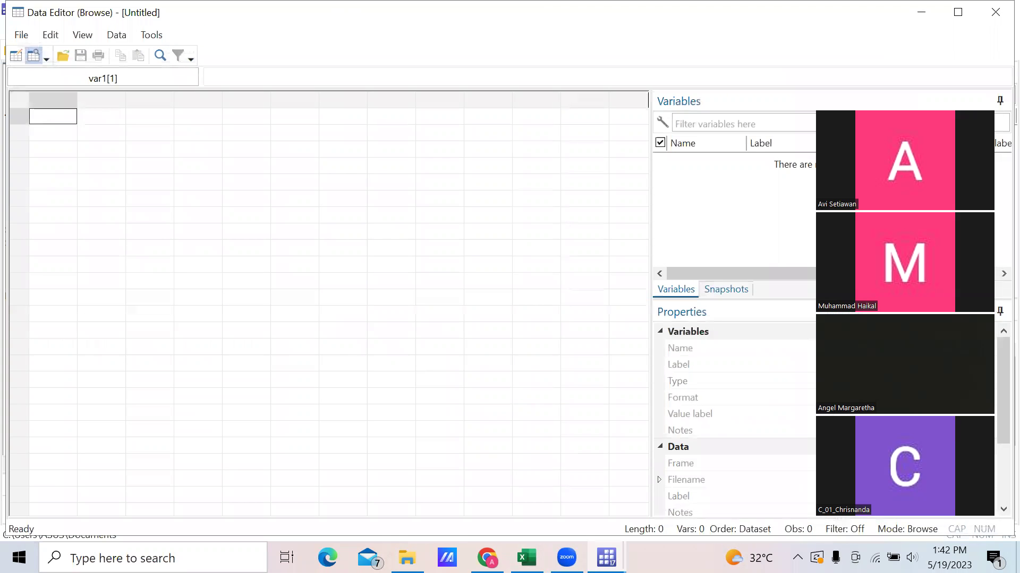
Switch to the Excel workbook and copy the panen to irigasi data, AE1:AL201, including headers, from the efisiensi sheet
{"action": "key", "text": "alt+Tab"}
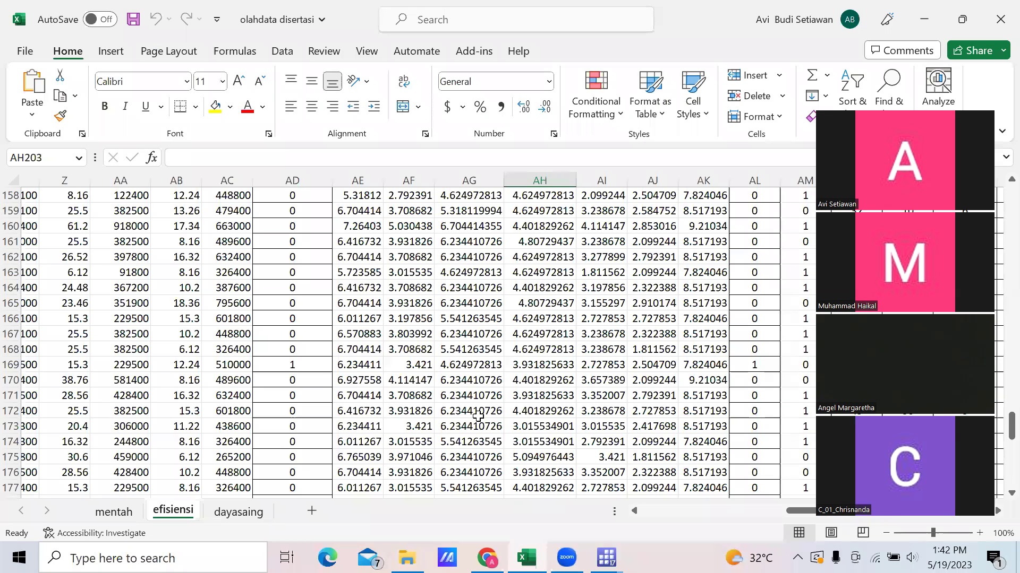
{"action": "scroll", "coordinate": [471, 415], "scroll_direction": "up", "scroll_amount": 20}
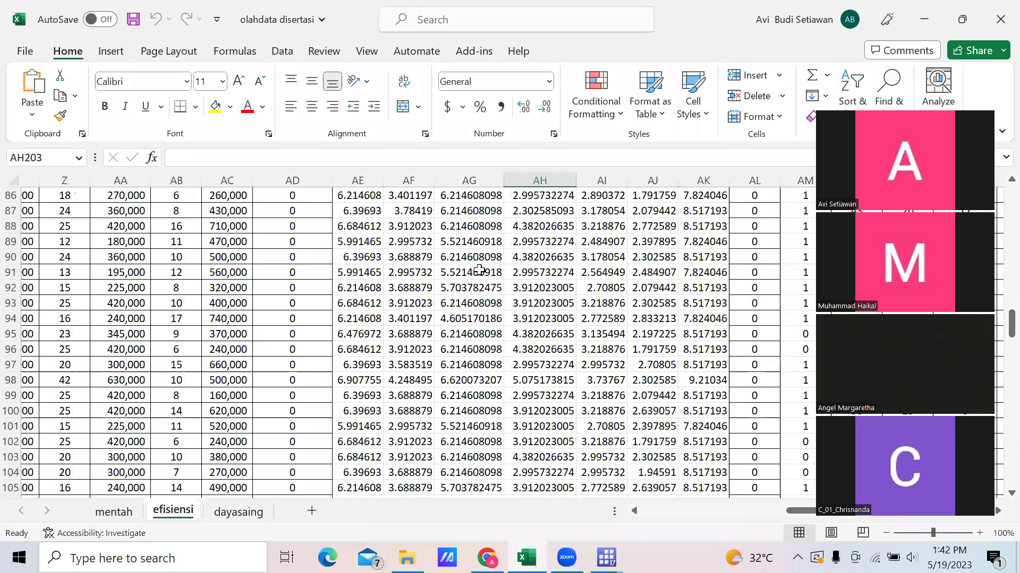
{"action": "scroll", "coordinate": [480, 269], "scroll_direction": "up", "scroll_amount": 14}
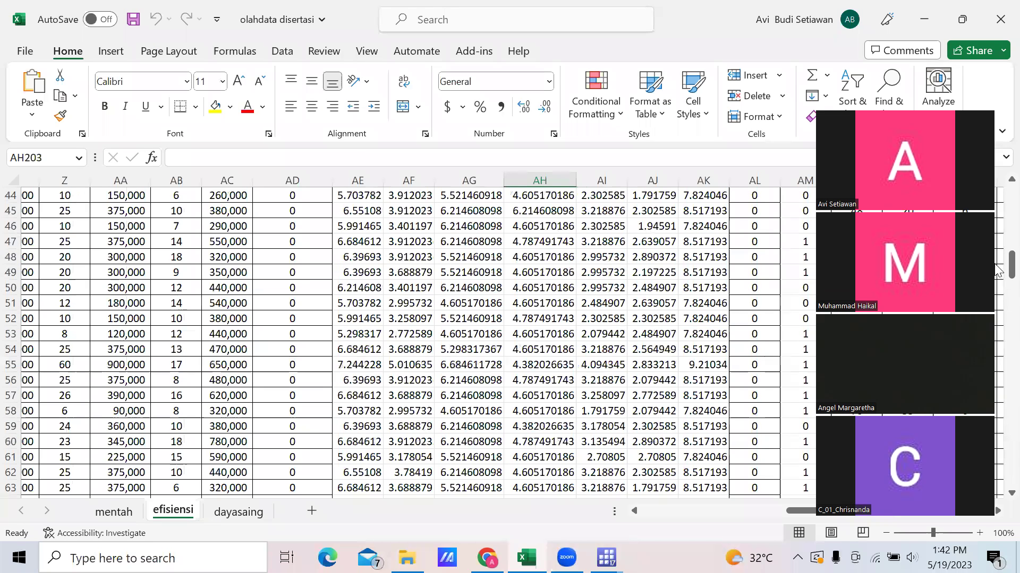
{"action": "scroll", "coordinate": [352, 190], "scroll_direction": "up", "scroll_amount": 14}
{"action": "left_click_drag", "start_coordinate": [352, 217], "coordinate": [743, 428]}
{"action": "key", "text": "ctrl+c"}
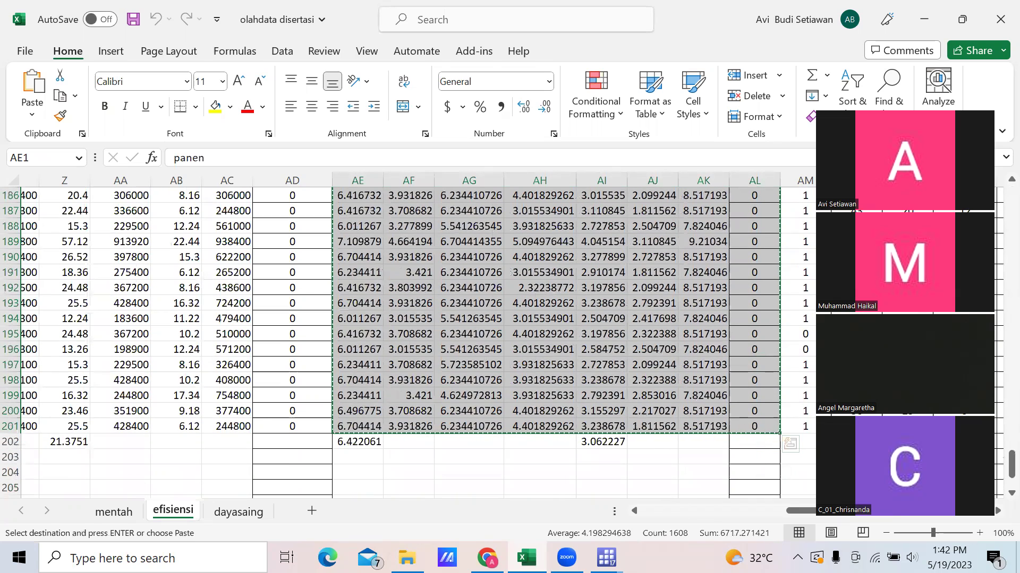
Return to Stata's Data Editor and change it from browse to edit mode
{"action": "left_click", "coordinate": [606, 557]}
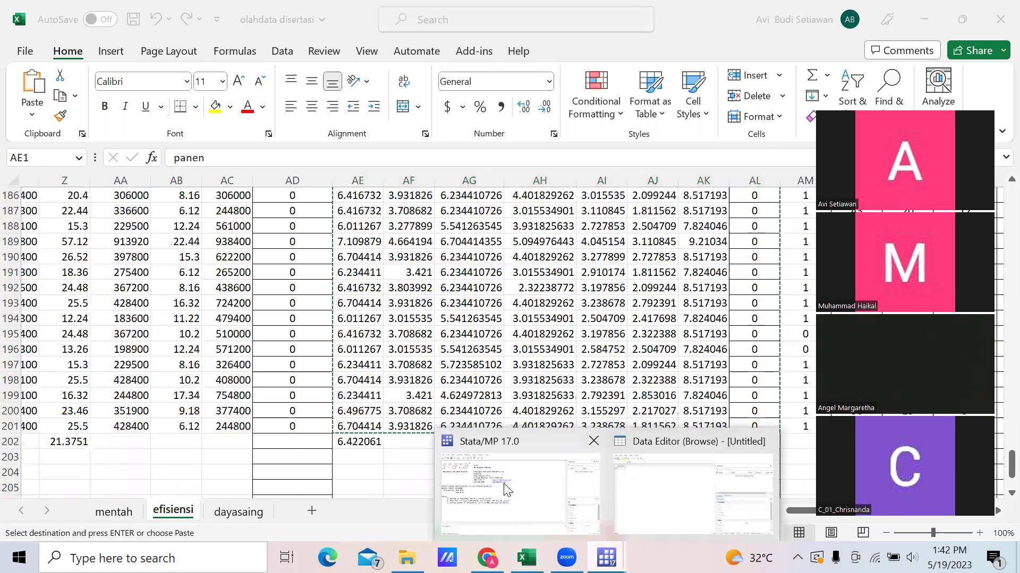
{"action": "left_click", "coordinate": [688, 478]}
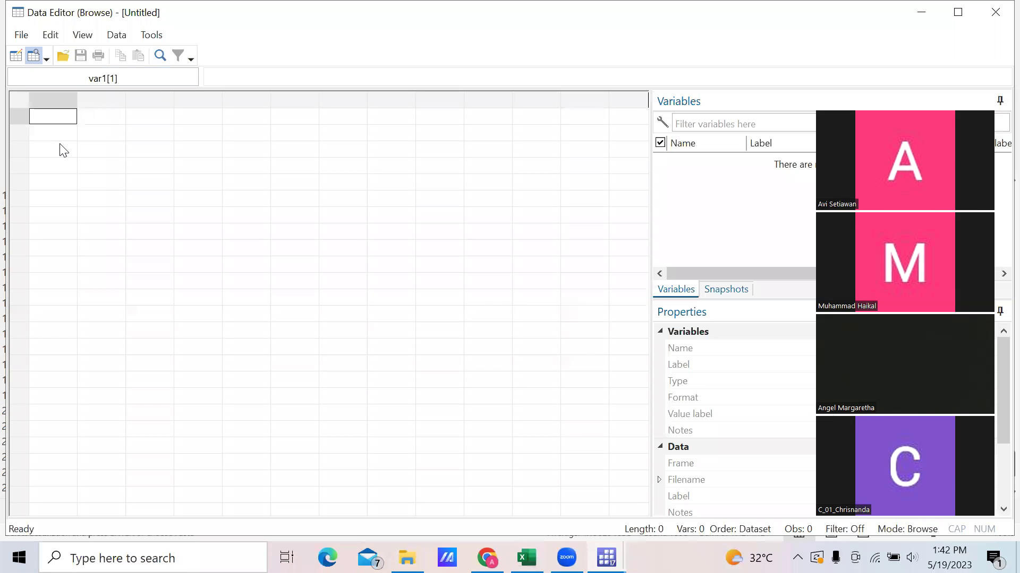
{"action": "right_click", "coordinate": [50, 114]}
{"action": "left_click", "coordinate": [351, 200]}
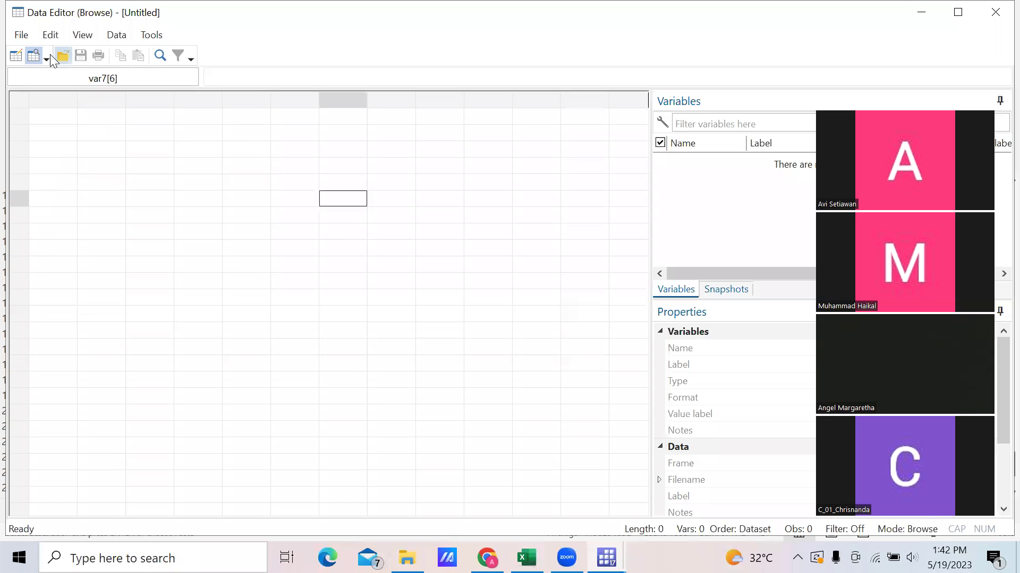
{"action": "left_click", "coordinate": [116, 35]}
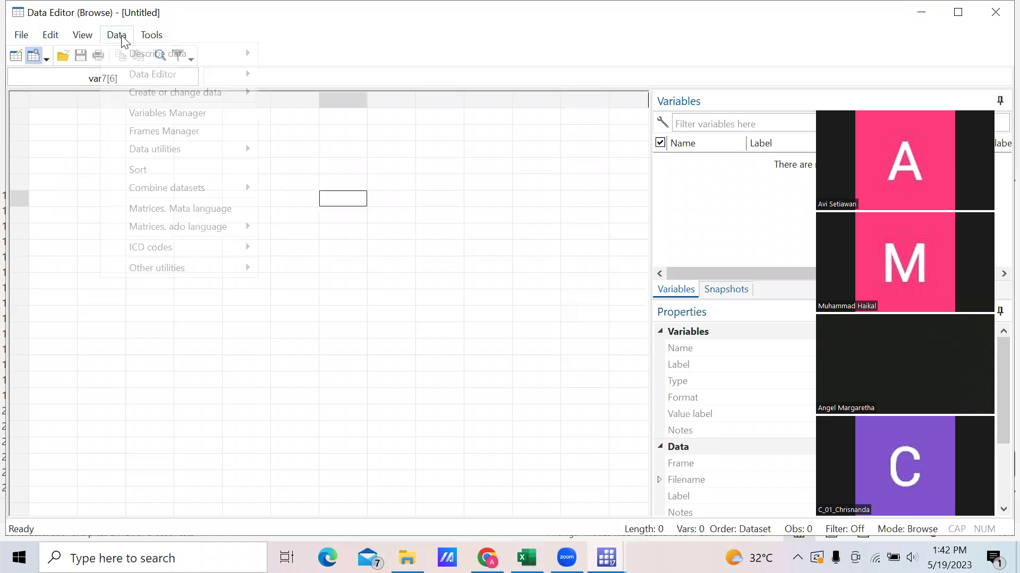
{"action": "mouse_move", "coordinate": [174, 74]}
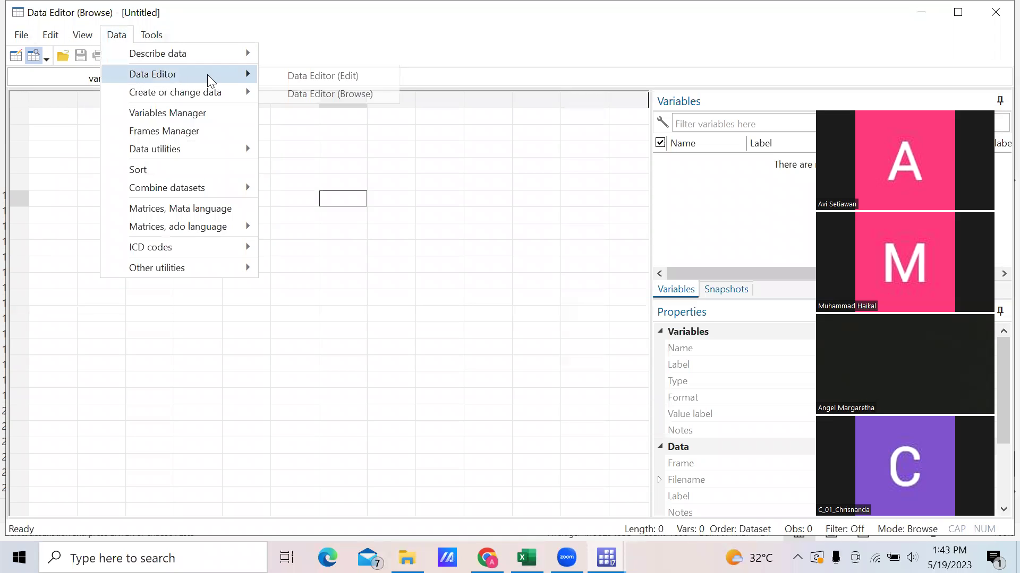
{"action": "left_click", "coordinate": [329, 79]}
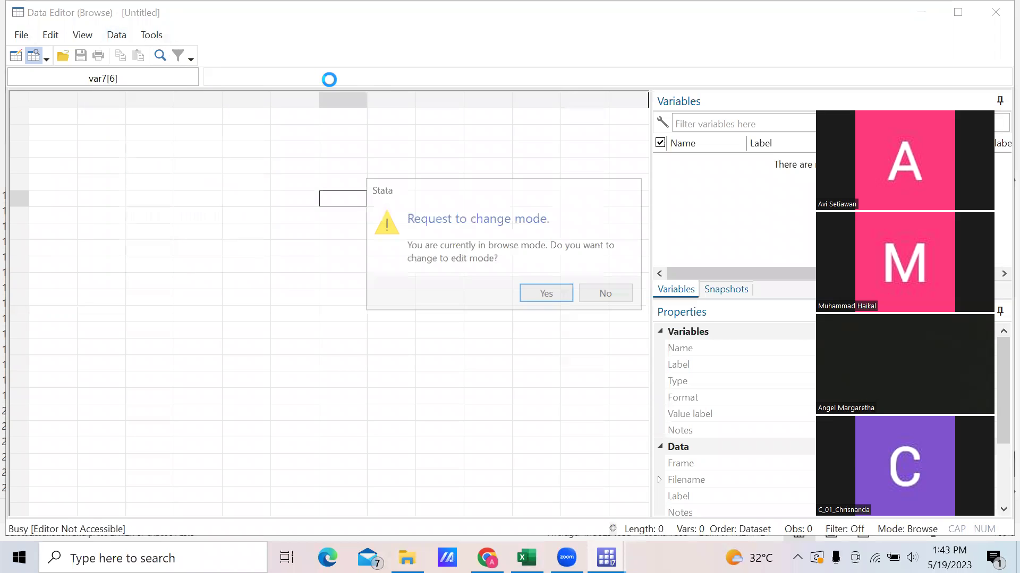
{"action": "left_click", "coordinate": [547, 295]}
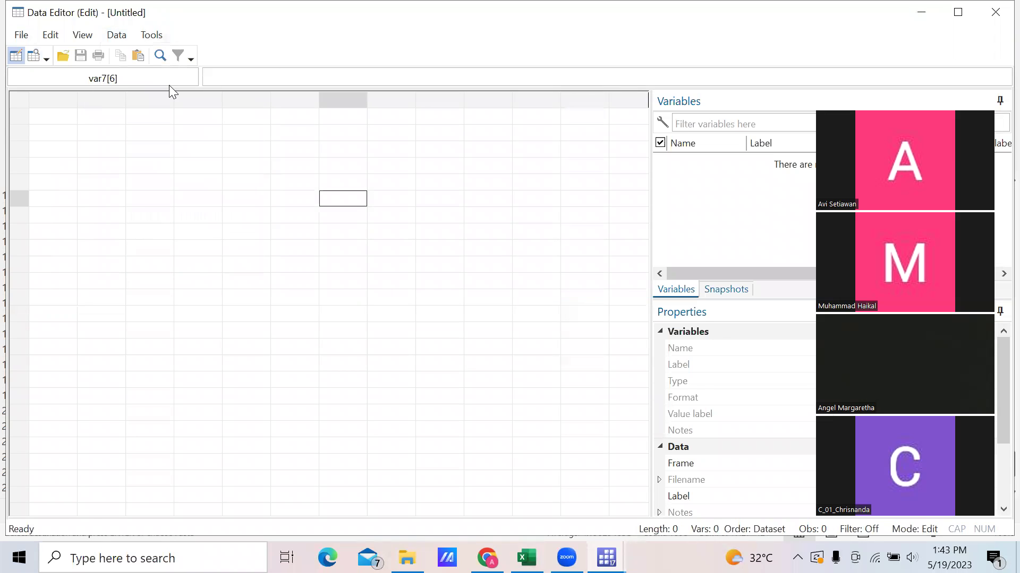
Paste the copied data starting at the first cell, treating the first row as variable names
{"action": "left_click", "coordinate": [68, 118]}
{"action": "key", "text": "ctrl+v"}
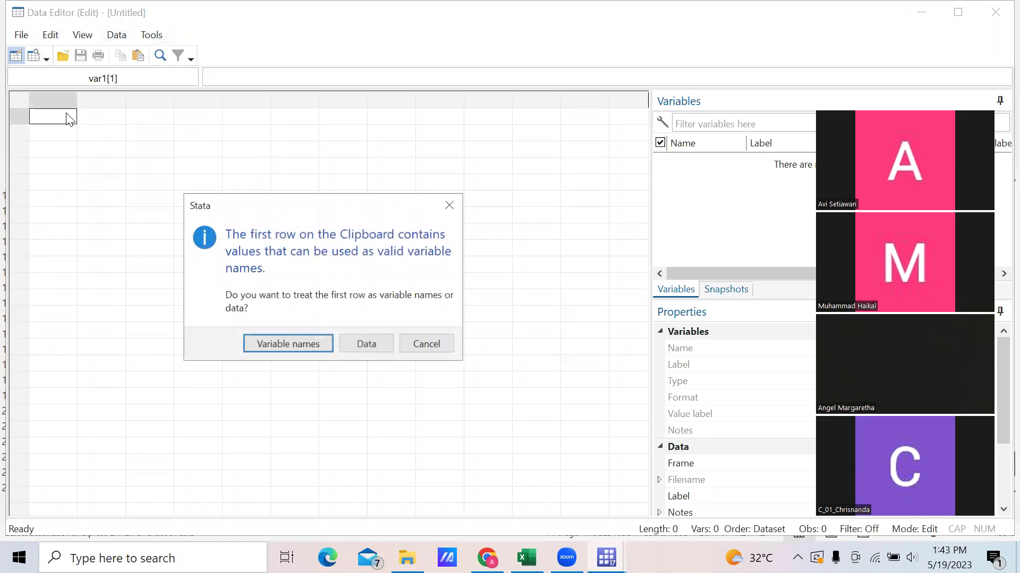
{"action": "left_click", "coordinate": [320, 344]}
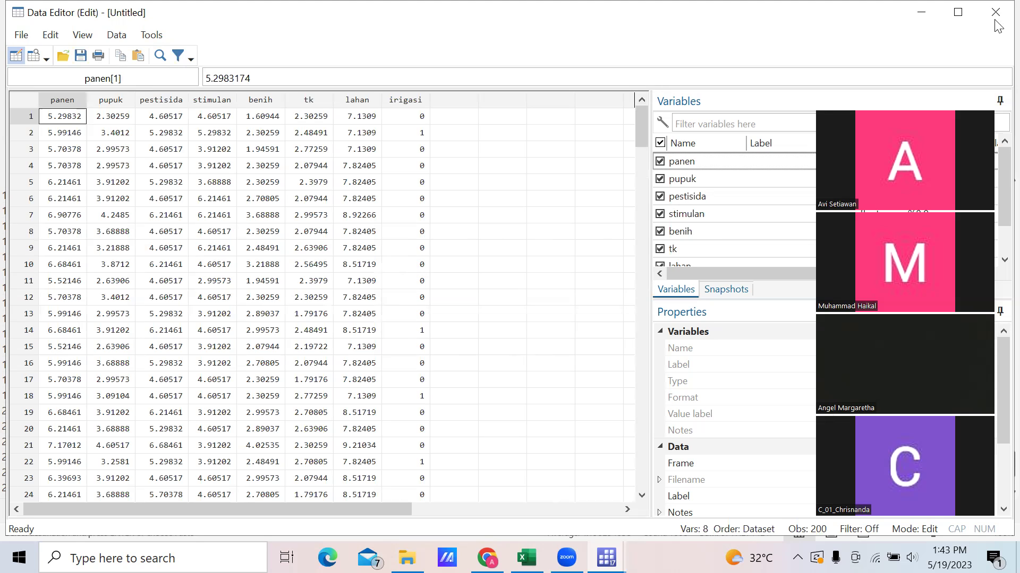
Save the dataset as latihan2 in Stata Data format in the dokumen folder on New Volume (D:)
{"action": "left_click", "coordinate": [22, 34]}
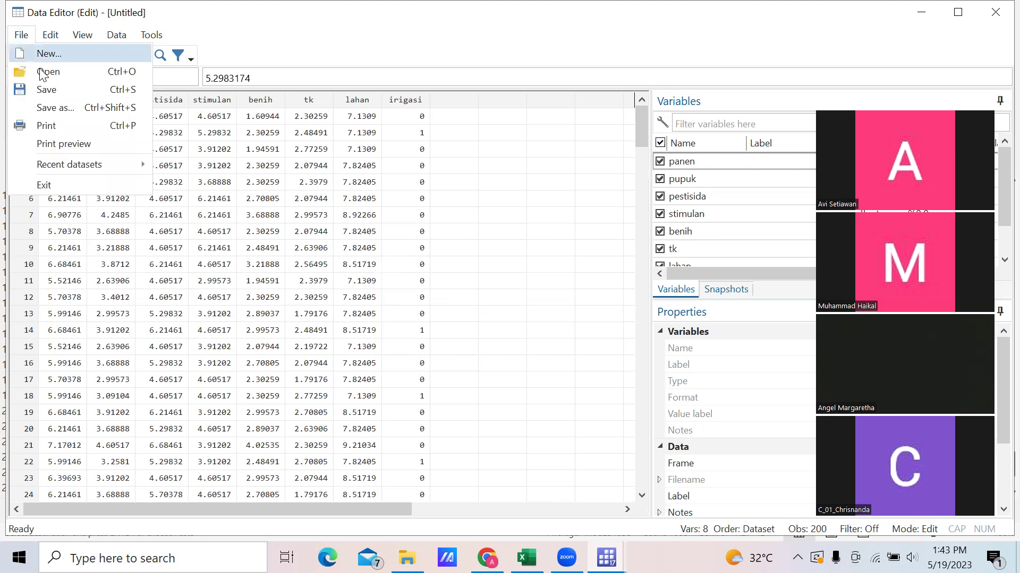
{"action": "left_click", "coordinate": [48, 90]}
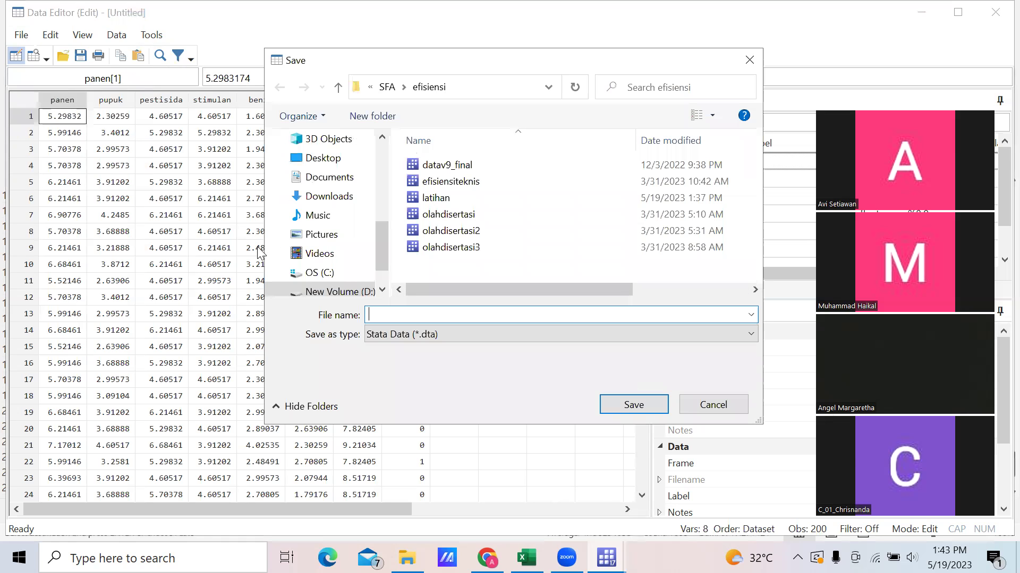
{"action": "type", "text": "latihan"}
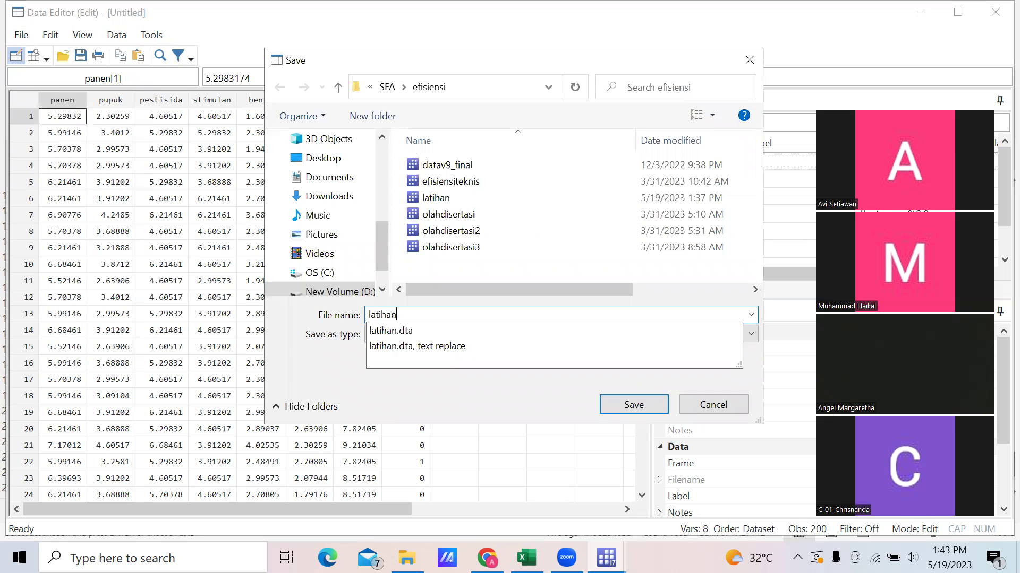
{"action": "type", "text": "2"}
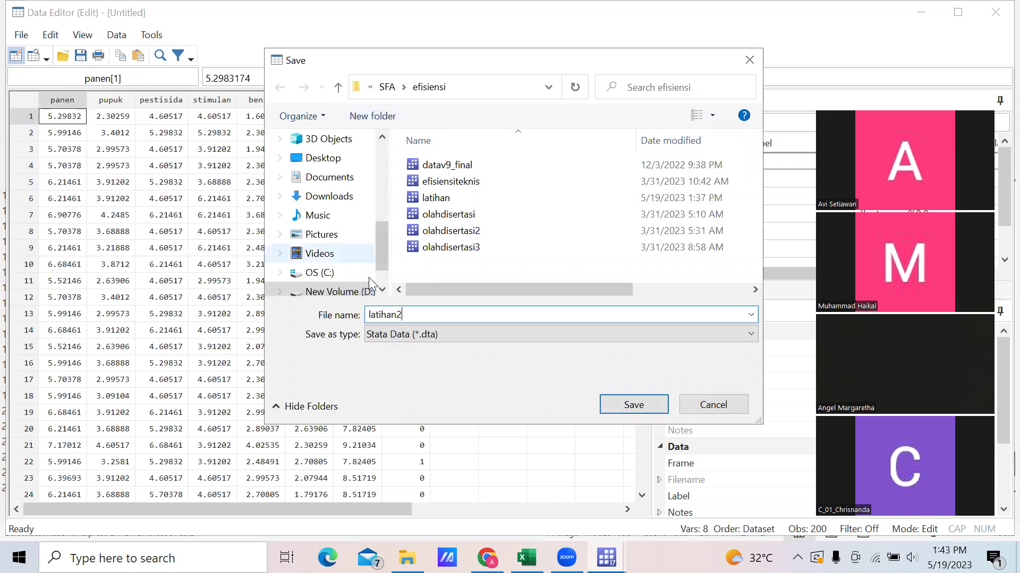
{"action": "left_click", "coordinate": [361, 294]}
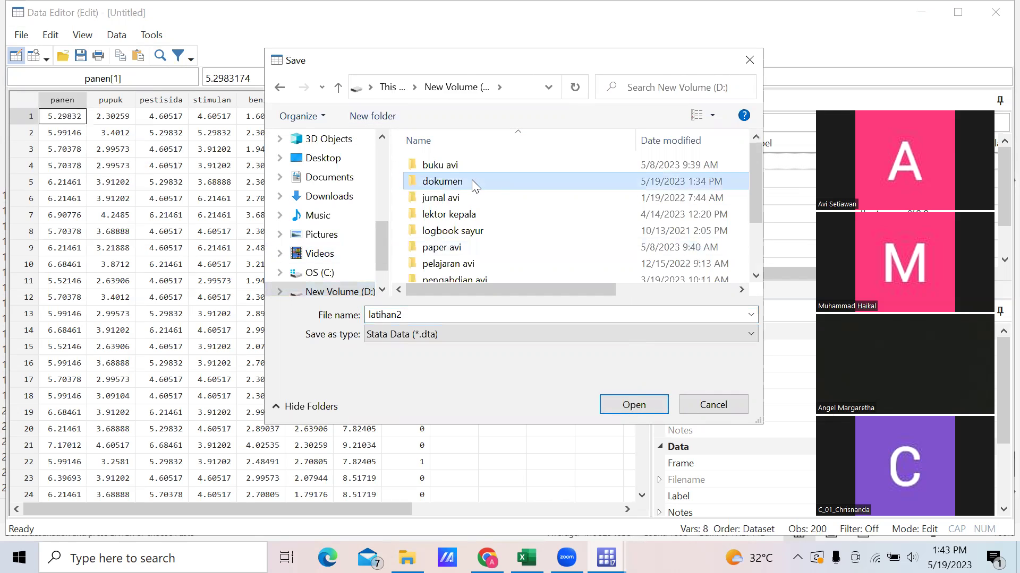
{"action": "double_click", "coordinate": [452, 182]}
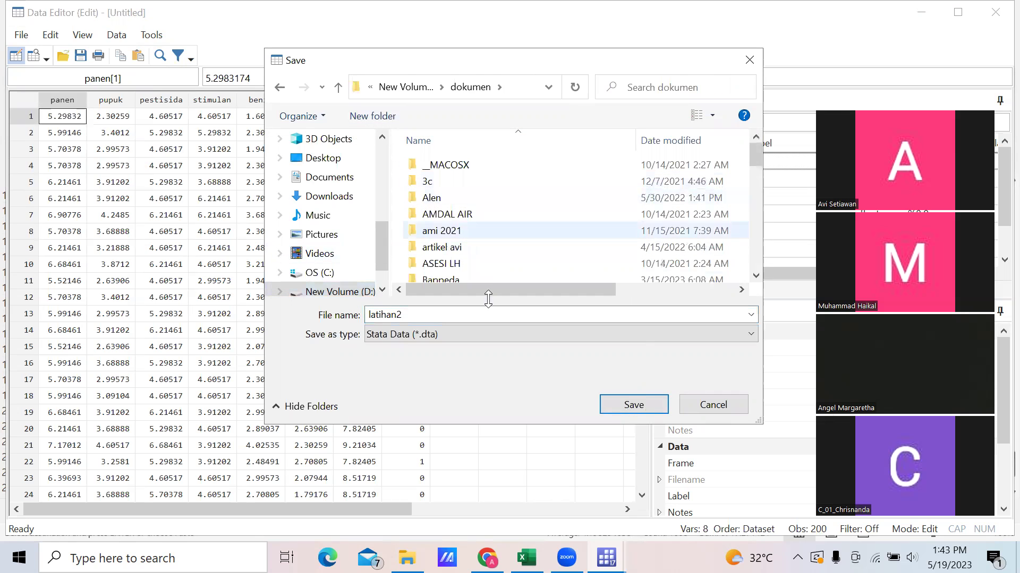
{"action": "left_click", "coordinate": [638, 410]}
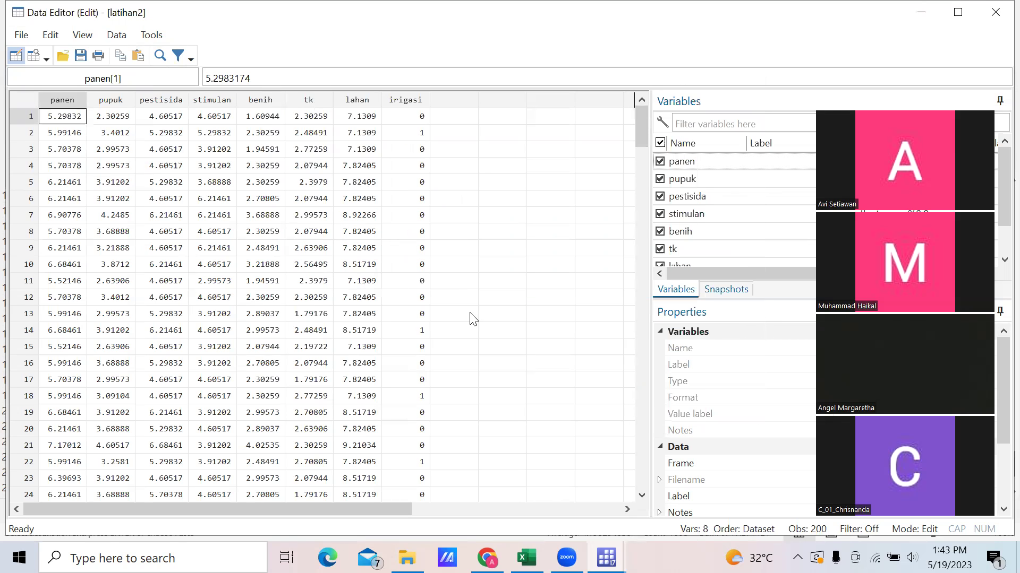
Return to the main Stata window and open a new do-file in the Do-file Editor
{"action": "mouse_move", "coordinate": [606, 557]}
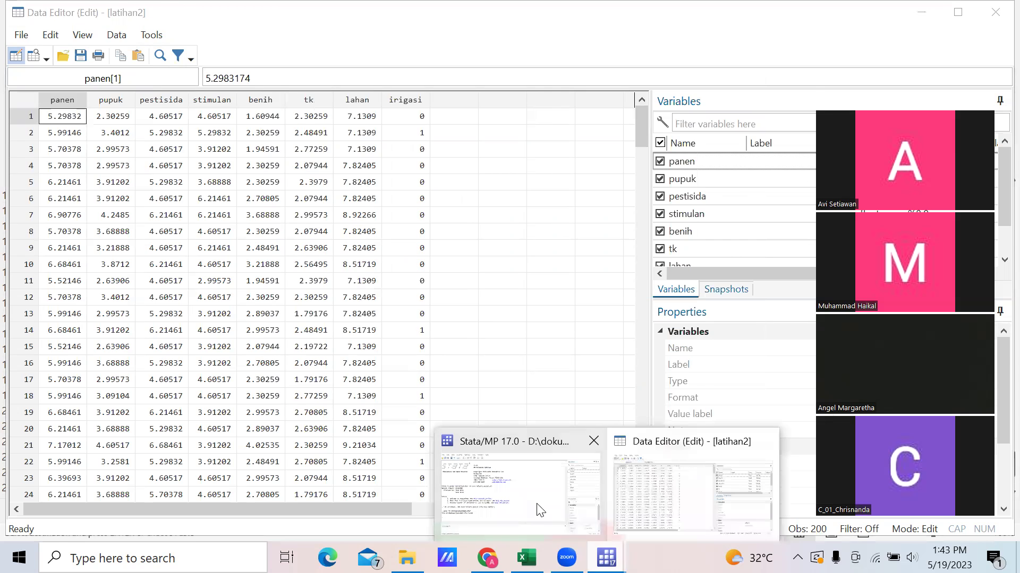
{"action": "left_click", "coordinate": [538, 504]}
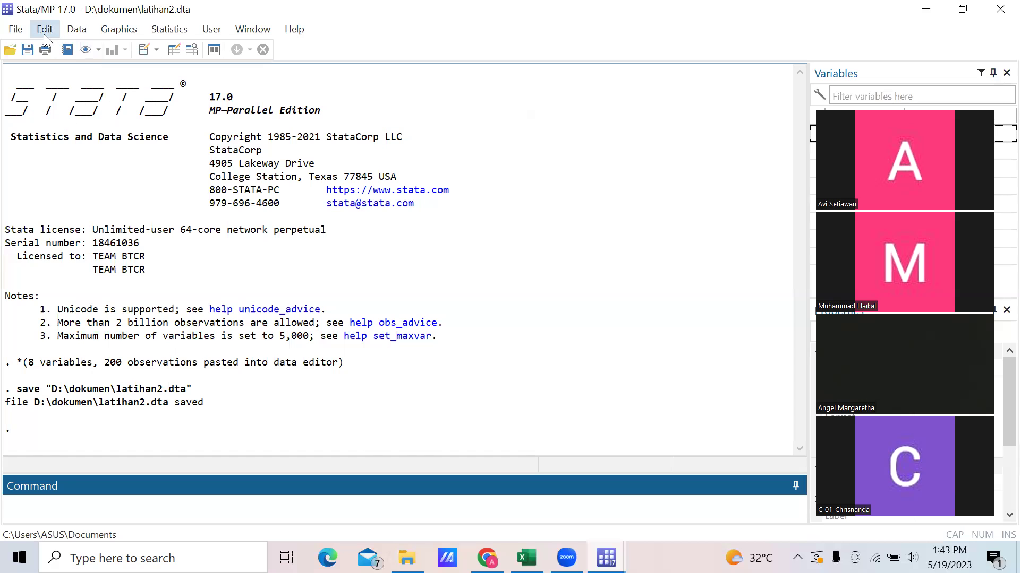
{"action": "left_click", "coordinate": [145, 51]}
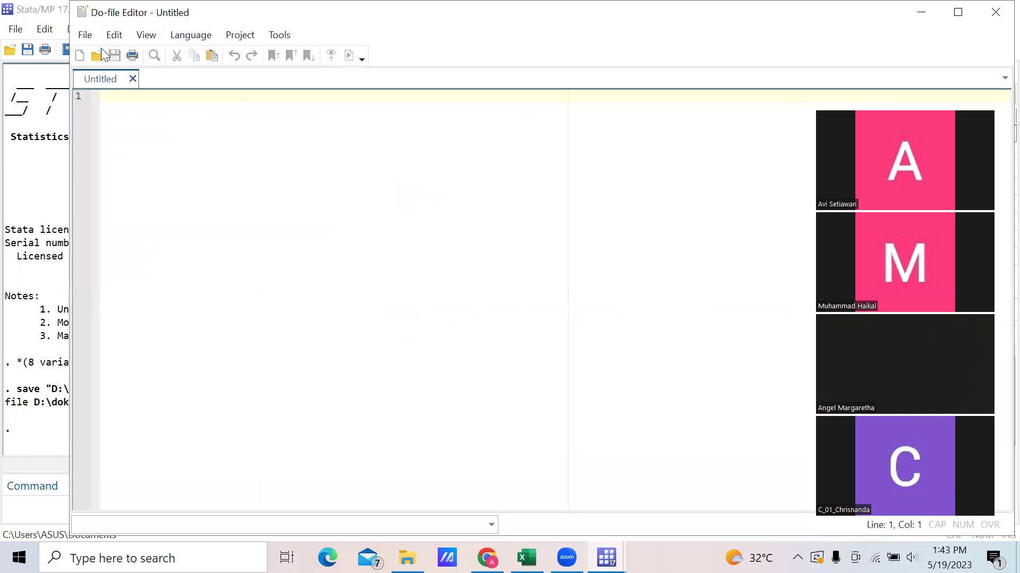
Start opening an existing do-file and browse to the pelajaran folder on New Volume (D:)
{"action": "left_click", "coordinate": [80, 37]}
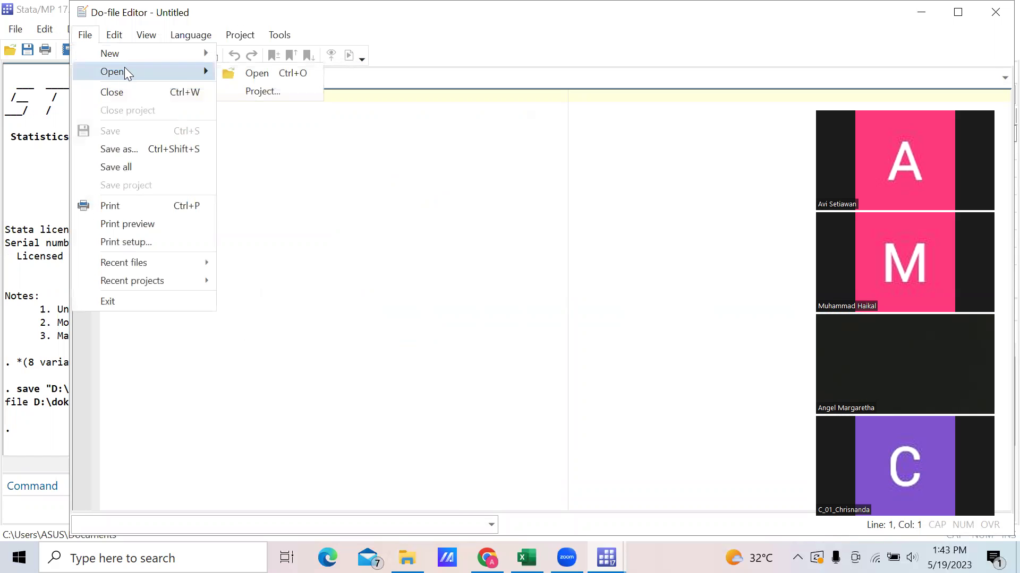
{"action": "left_click", "coordinate": [264, 72]}
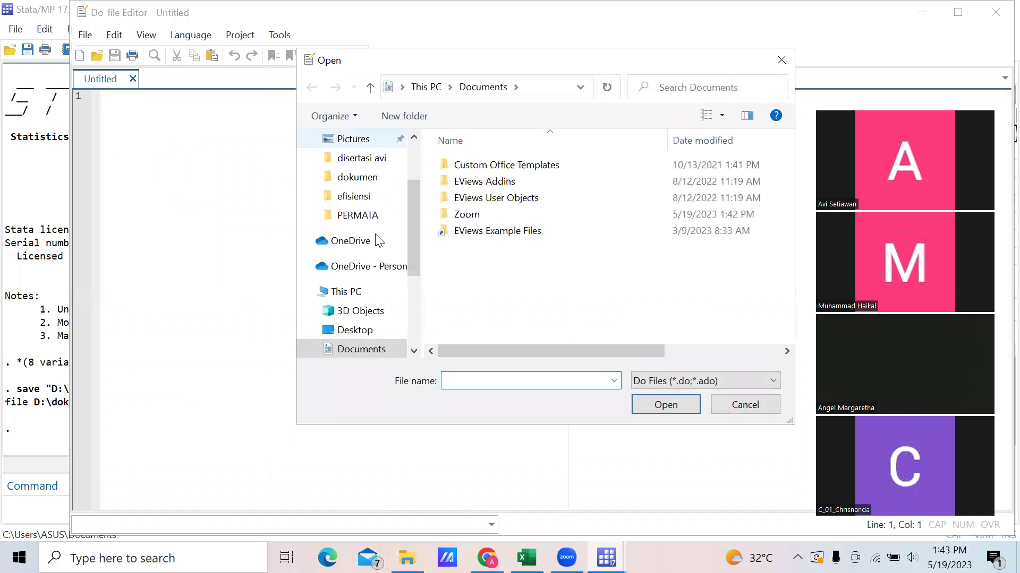
{"action": "left_click", "coordinate": [414, 351]}
{"action": "left_click", "coordinate": [414, 352]}
{"action": "left_click", "coordinate": [415, 351]}
{"action": "left_click", "coordinate": [414, 352]}
{"action": "left_click", "coordinate": [414, 352]}
{"action": "left_click", "coordinate": [414, 351]}
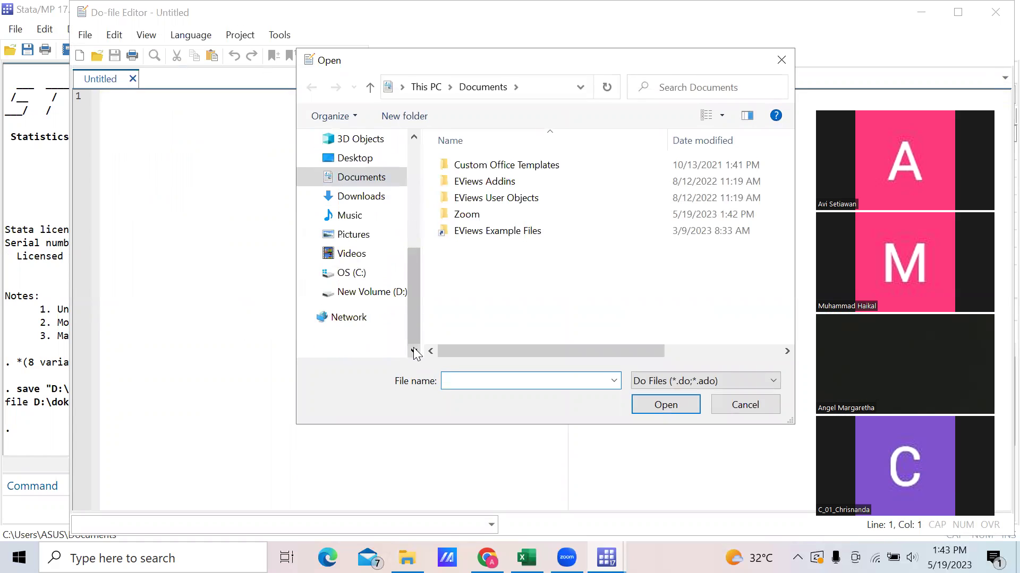
{"action": "left_click", "coordinate": [396, 292]}
{"action": "double_click", "coordinate": [502, 263]}
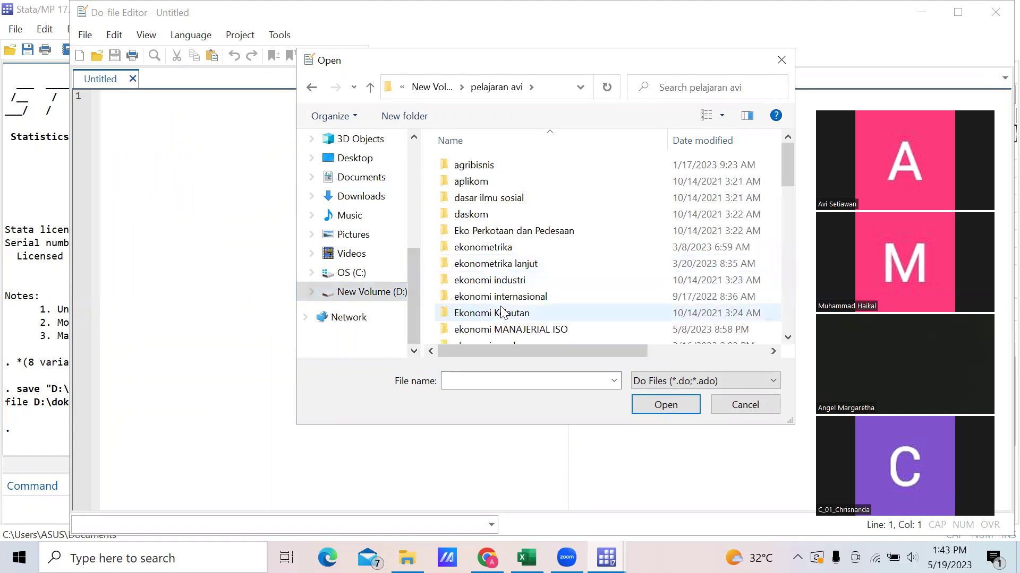
Open the SFA_v4 do-file stored within the ekonometrika lanjut folder
{"action": "left_click", "coordinate": [503, 317]}
{"action": "scroll", "coordinate": [504, 318], "scroll_direction": "down", "scroll_amount": 3}
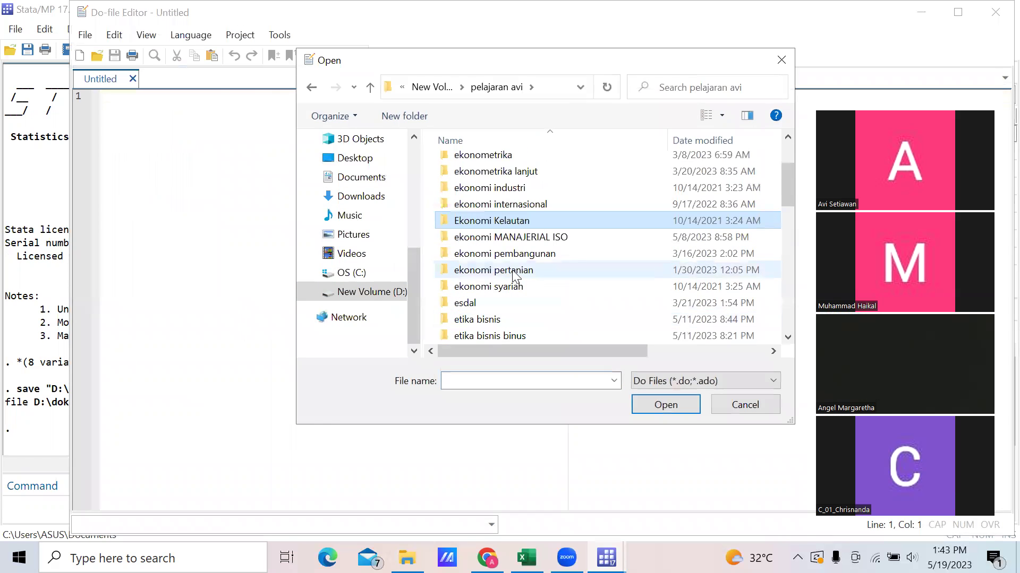
{"action": "scroll", "coordinate": [522, 249], "scroll_direction": "up", "scroll_amount": 2}
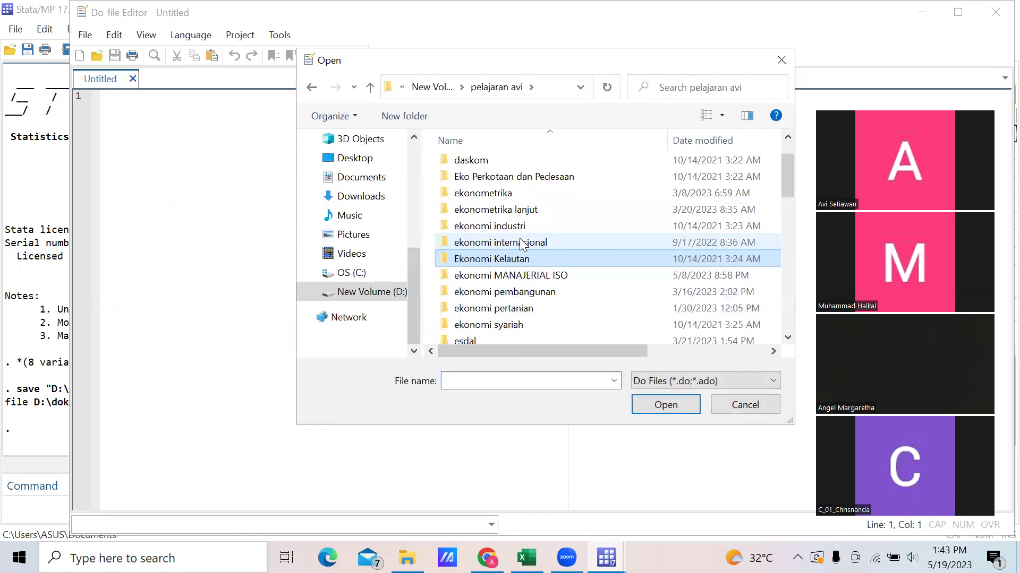
{"action": "left_click", "coordinate": [518, 210]}
{"action": "double_click", "coordinate": [517, 210]}
{"action": "double_click", "coordinate": [495, 182]}
{"action": "double_click", "coordinate": [488, 171]}
{"action": "left_click", "coordinate": [487, 179]}
{"action": "left_click", "coordinate": [666, 405]}
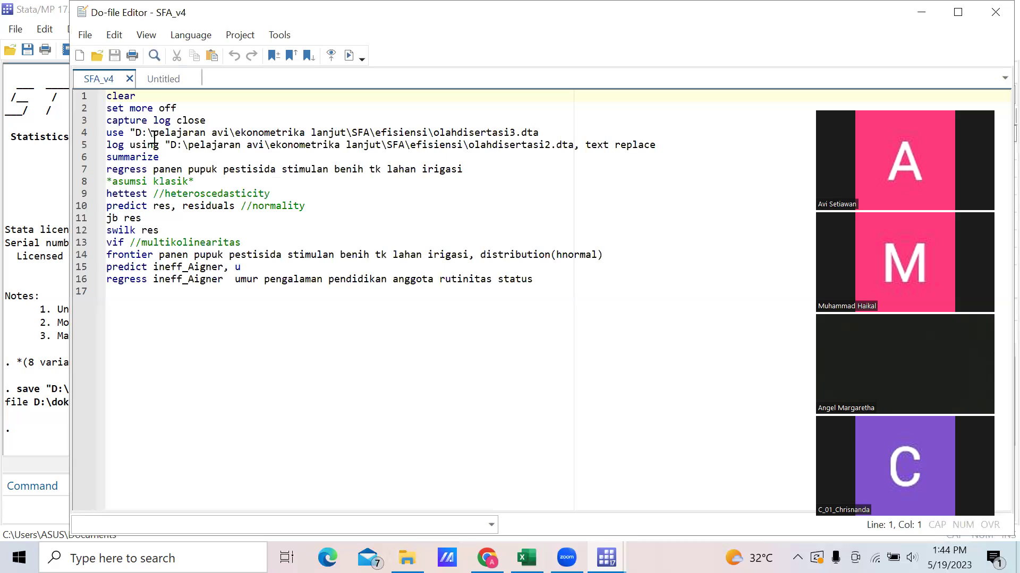
Replace the dataset path in the line 4 use command with D:\dokumen\latihan2.dta, copied from the save message in the Stata results
{"action": "left_click_drag", "start_coordinate": [543, 139], "coordinate": [139, 143]}
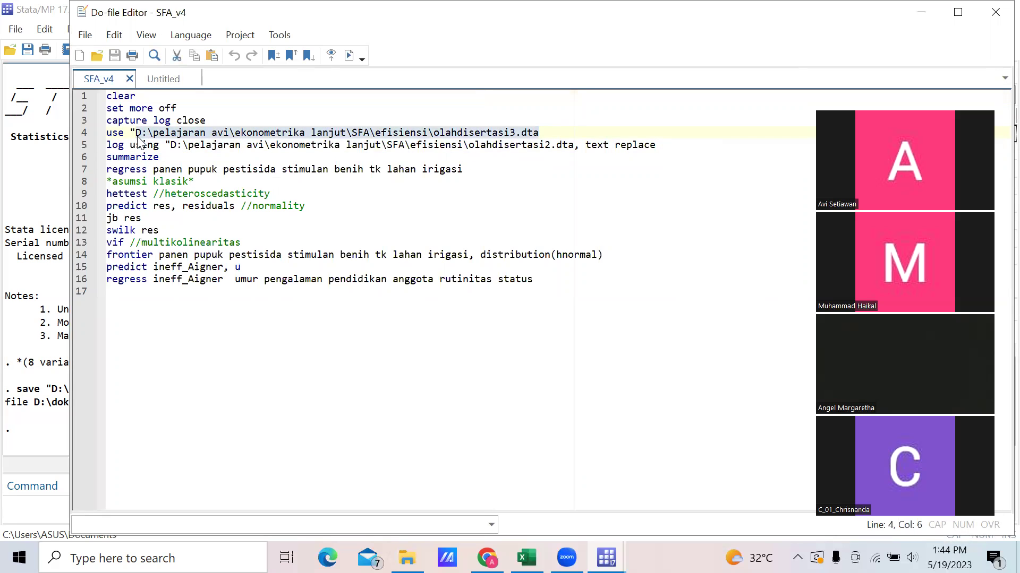
{"action": "key", "text": "Delete"}
{"action": "left_click", "coordinate": [36, 433]}
{"action": "mouse_move", "coordinate": [180, 398]}
{"action": "left_mouse_down"}
{"action": "mouse_move", "coordinate": [37, 404]}
{"action": "mouse_move", "coordinate": [110, 417]}
{"action": "mouse_move", "coordinate": [170, 409]}
{"action": "left_mouse_up"}
{"action": "key", "text": "ctrl+c"}
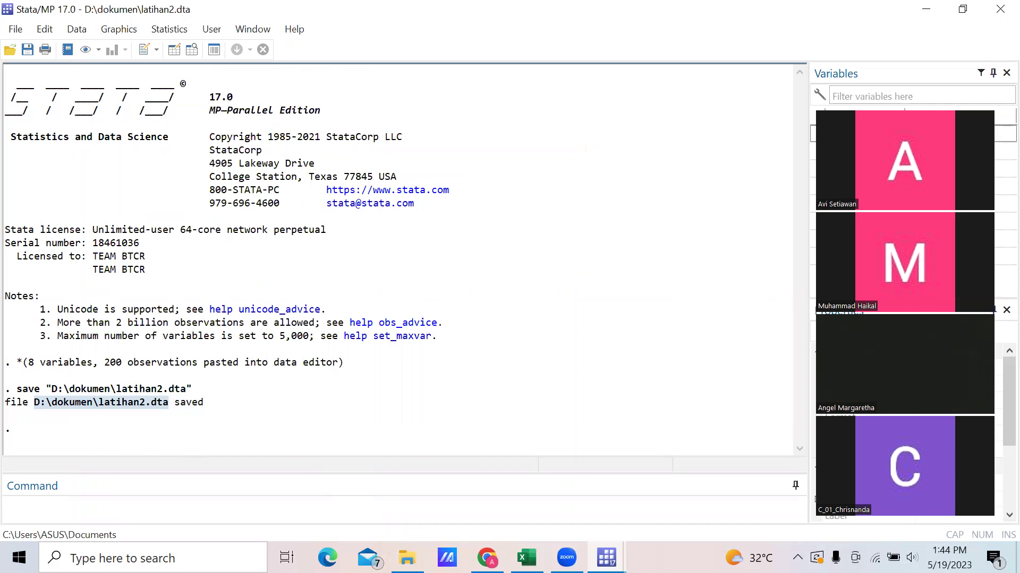
{"action": "left_click", "coordinate": [734, 471]}
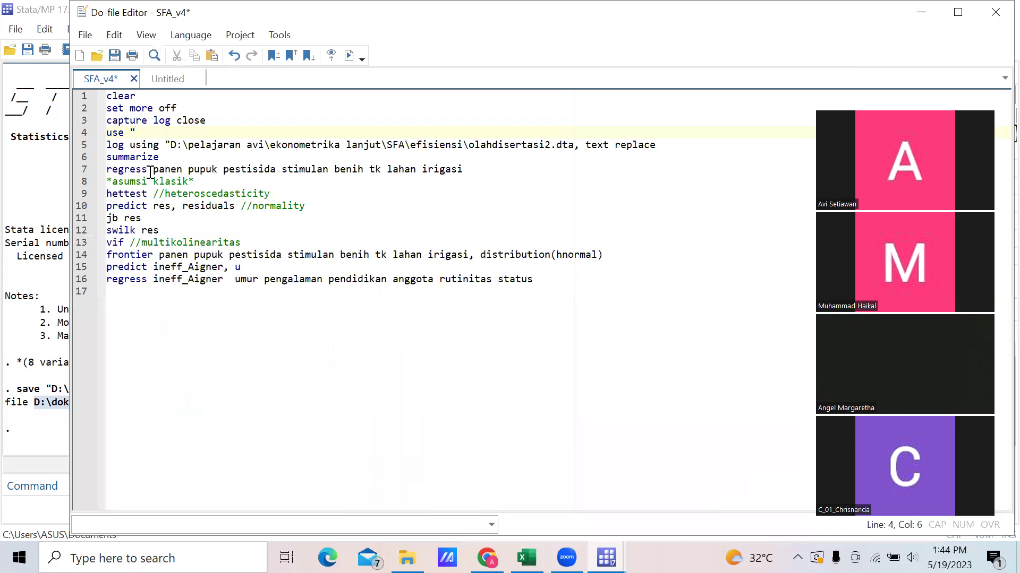
{"action": "key", "text": "ctrl+v"}
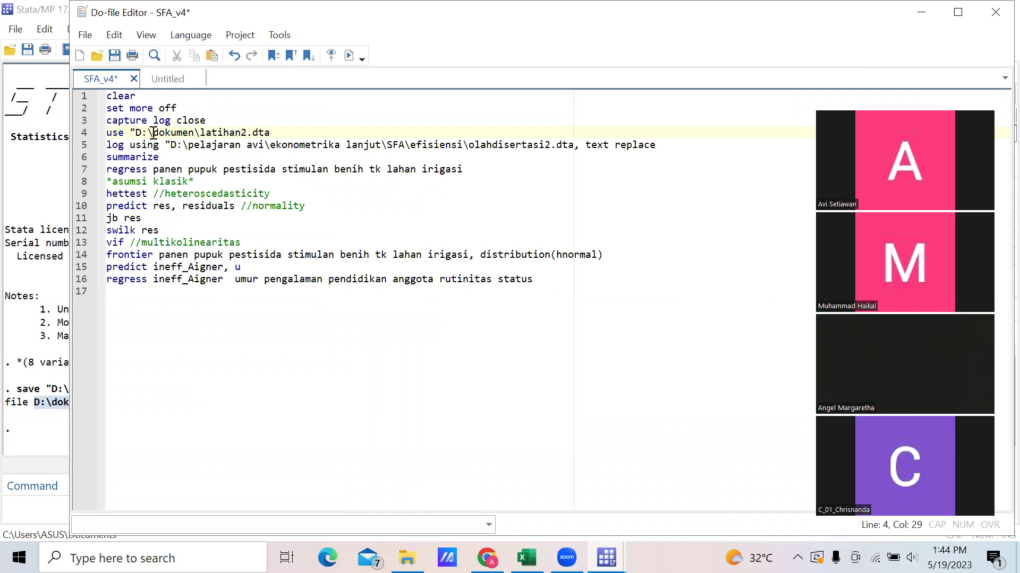
Run only the use command for latihan2.dta and check its output in the main Stata window
{"action": "left_click", "coordinate": [78, 133]}
{"action": "key", "text": "ctrl+c"}
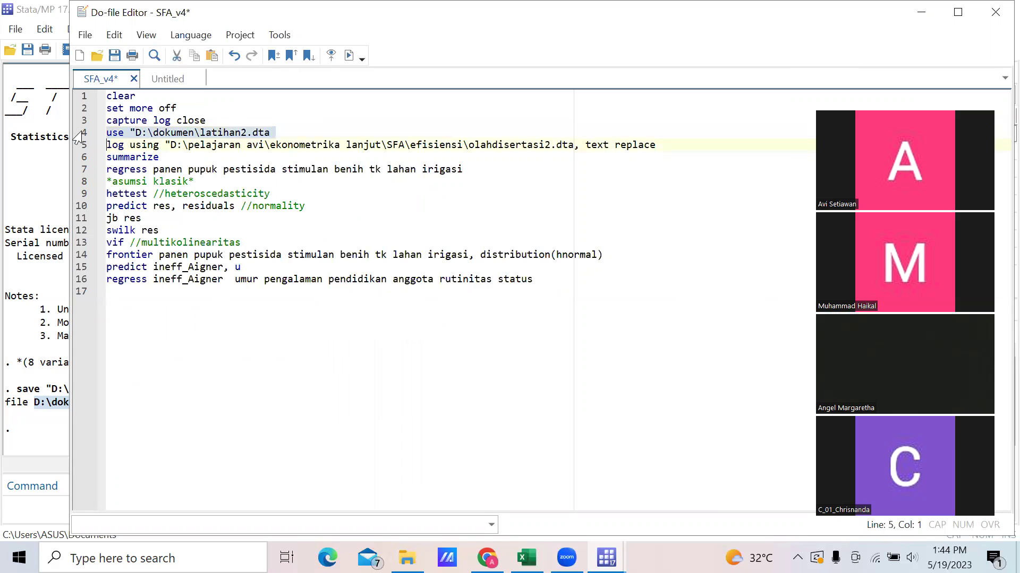
{"action": "left_click", "coordinate": [349, 58]}
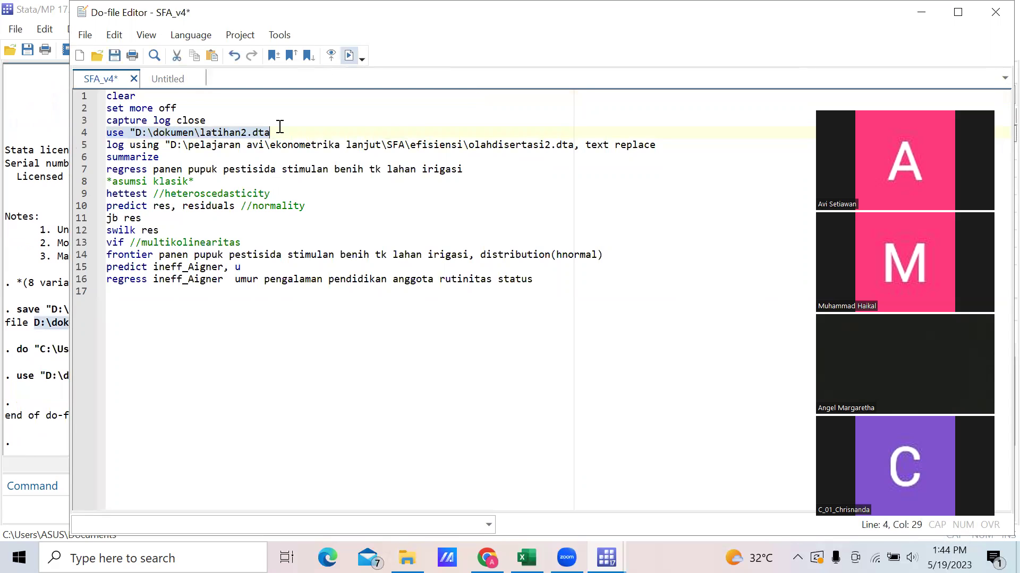
{"action": "left_click", "coordinate": [33, 446]}
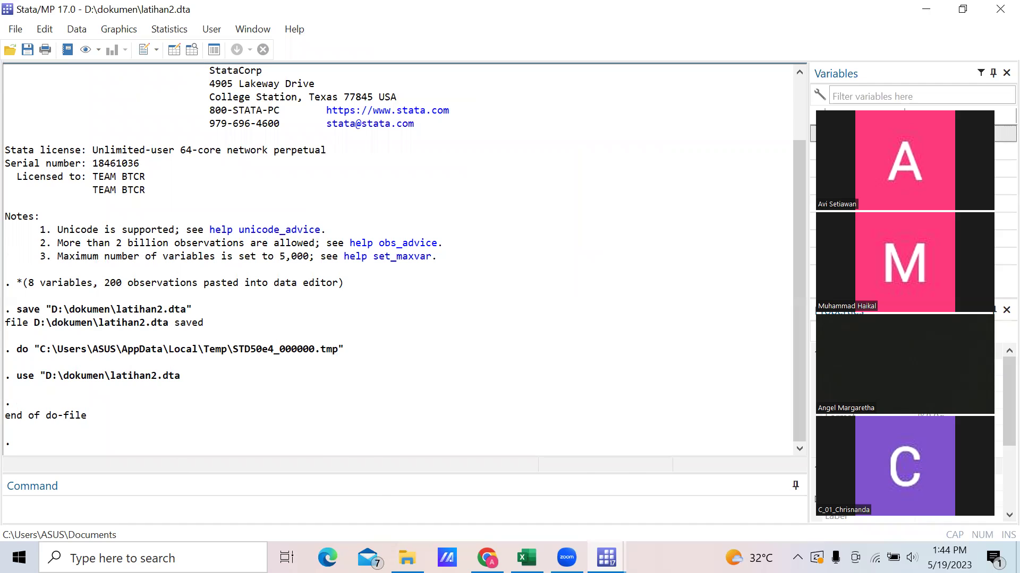
Return to the do-file and change the log using path on line 5 to D:\dokumen\latihan2.dta
{"action": "mouse_move", "coordinate": [607, 558]}
{"action": "left_click", "coordinate": [786, 491]}
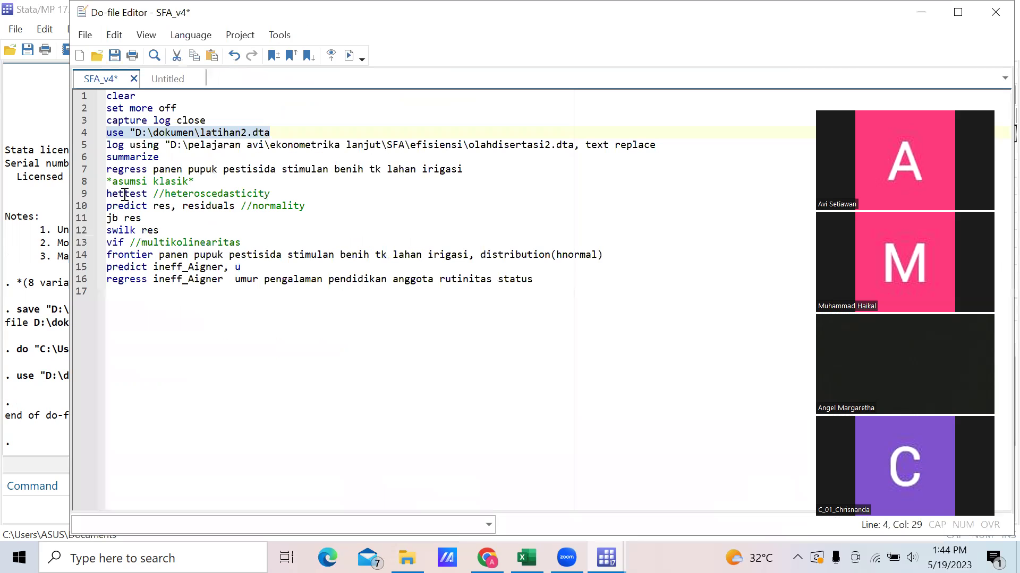
{"action": "left_click_drag", "start_coordinate": [172, 150], "coordinate": [496, 154]}
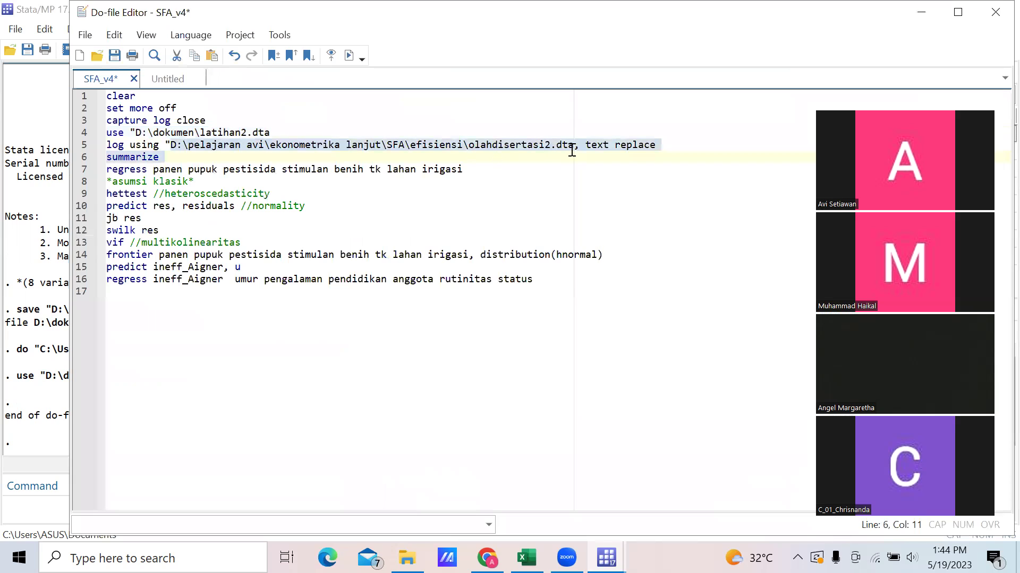
{"action": "left_click_drag", "start_coordinate": [572, 150], "coordinate": [576, 150]}
{"action": "key", "text": "BackSpace"}
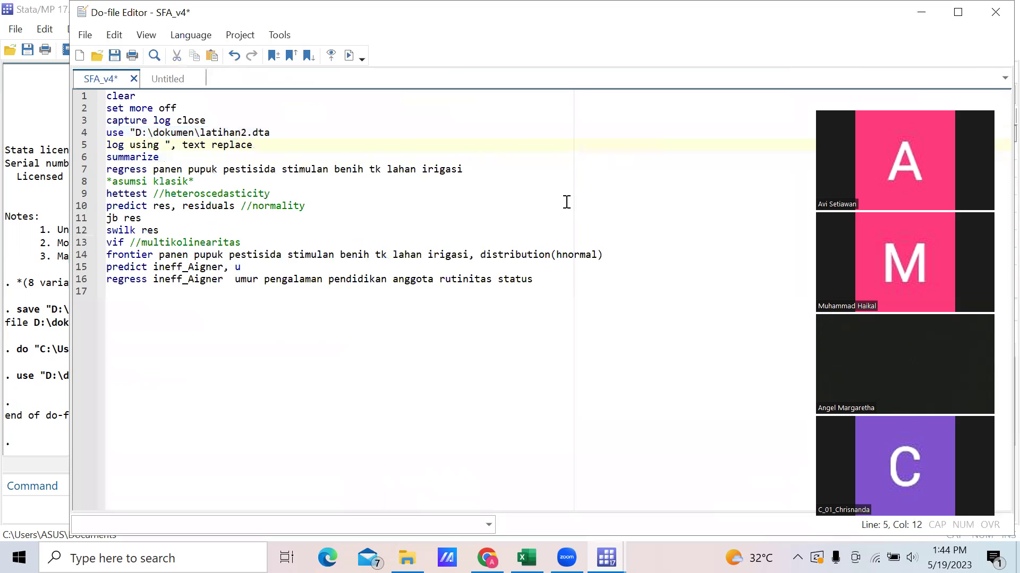
{"action": "key", "text": "ctrl+v"}
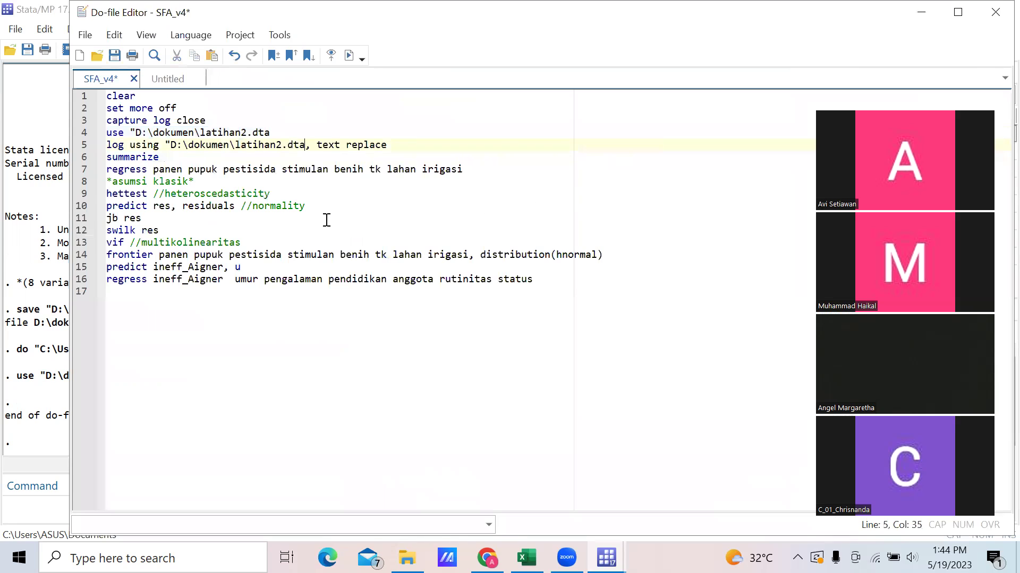
Run the log using line on its own and check the log details in the main Stata window
{"action": "left_click", "coordinate": [81, 147]}
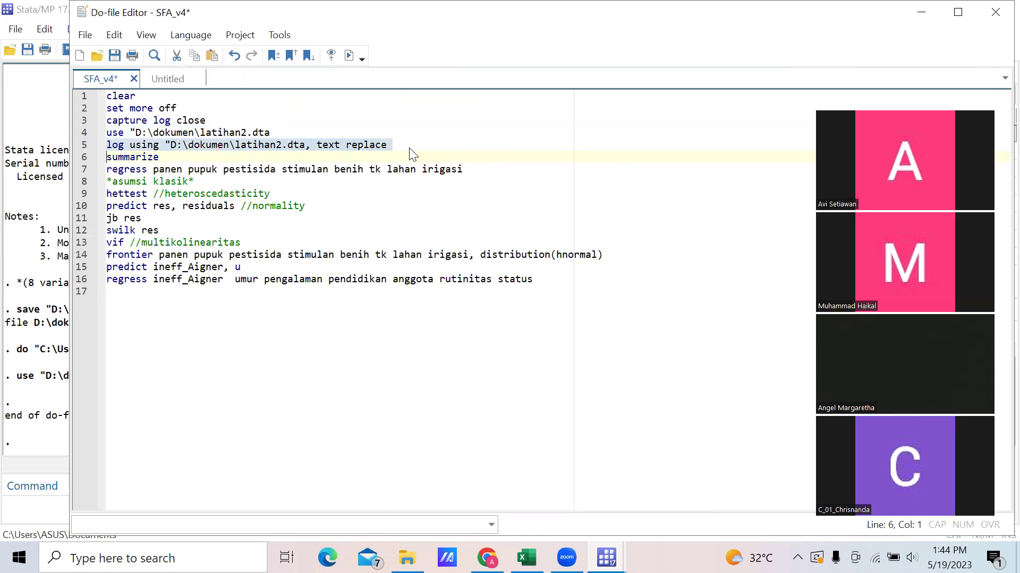
{"action": "left_click", "coordinate": [349, 56]}
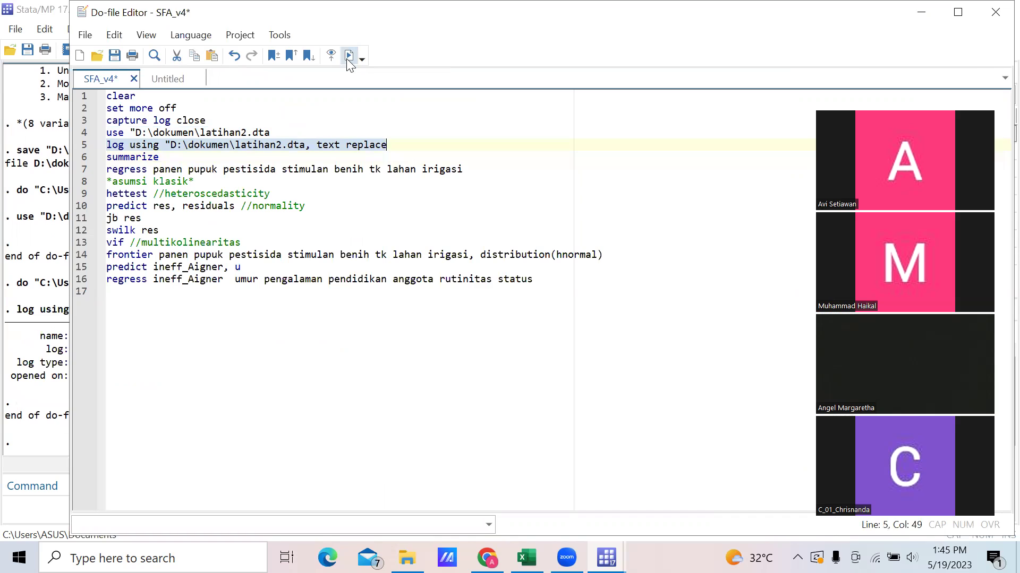
{"action": "left_click", "coordinate": [36, 387]}
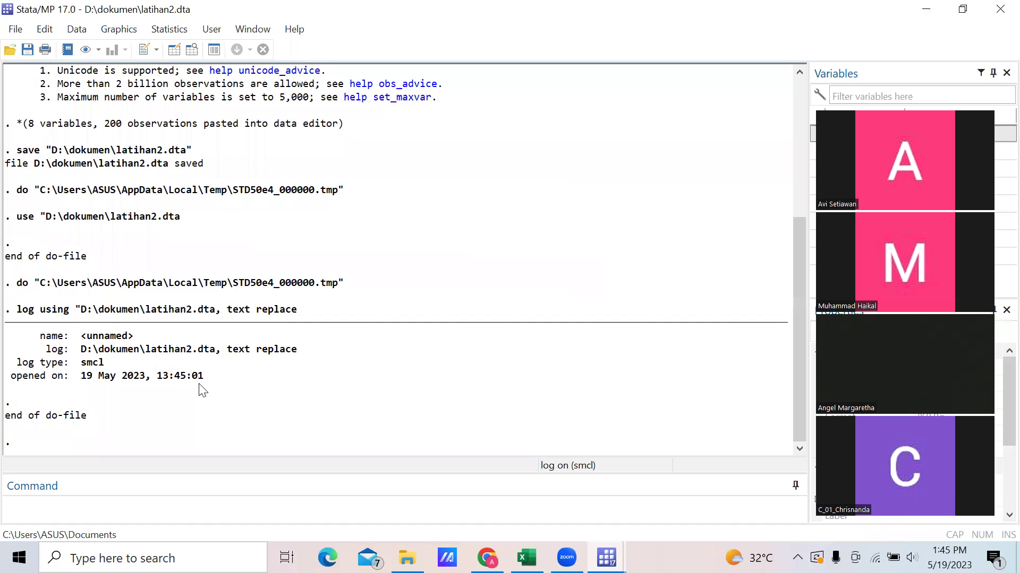
Run the summarize command from the SFA_v4 do-file and review the descriptive statistics in the main Stata window
{"action": "left_click", "coordinate": [606, 557]}
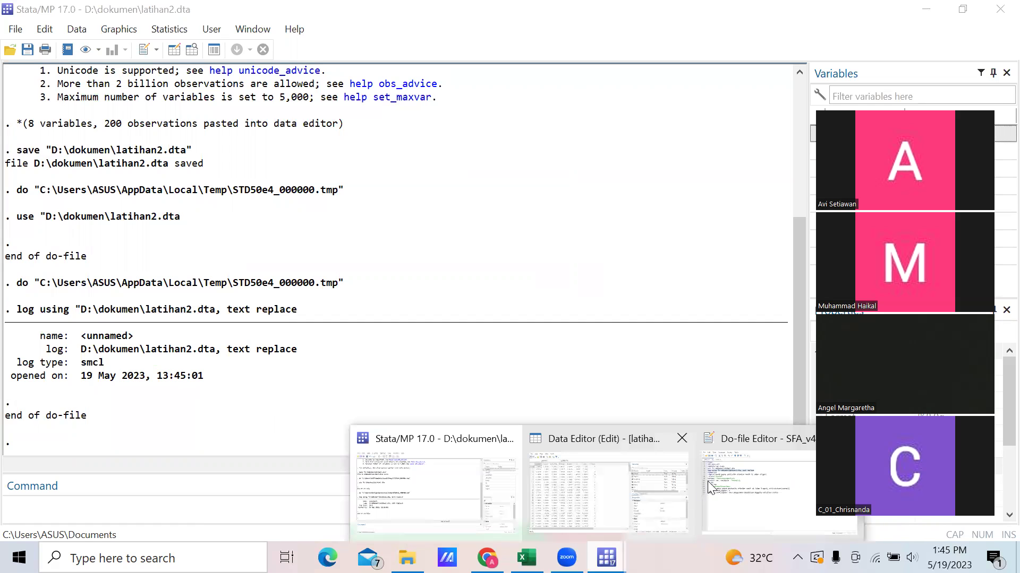
{"action": "left_click", "coordinate": [707, 462]}
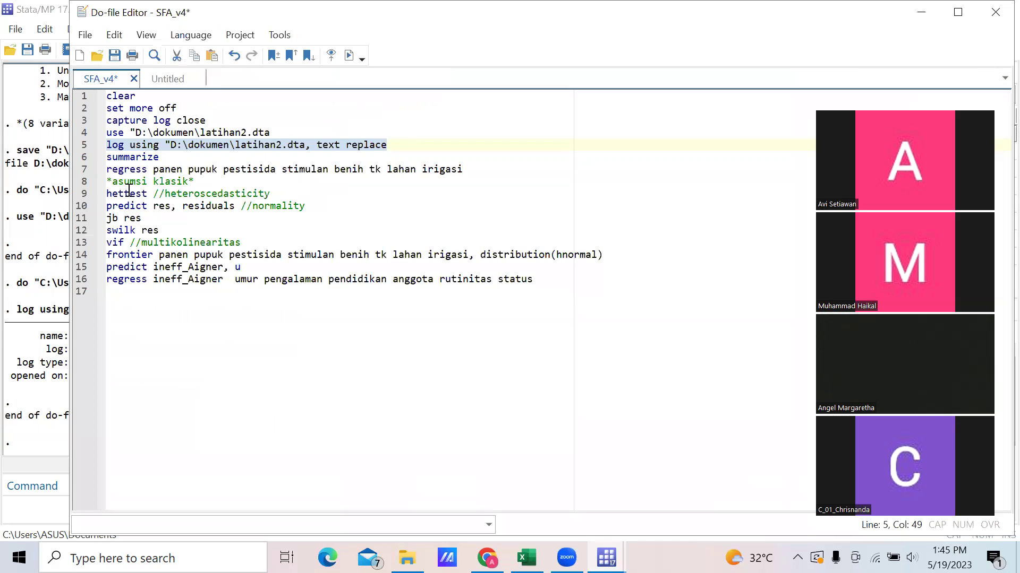
{"action": "left_click", "coordinate": [83, 161]}
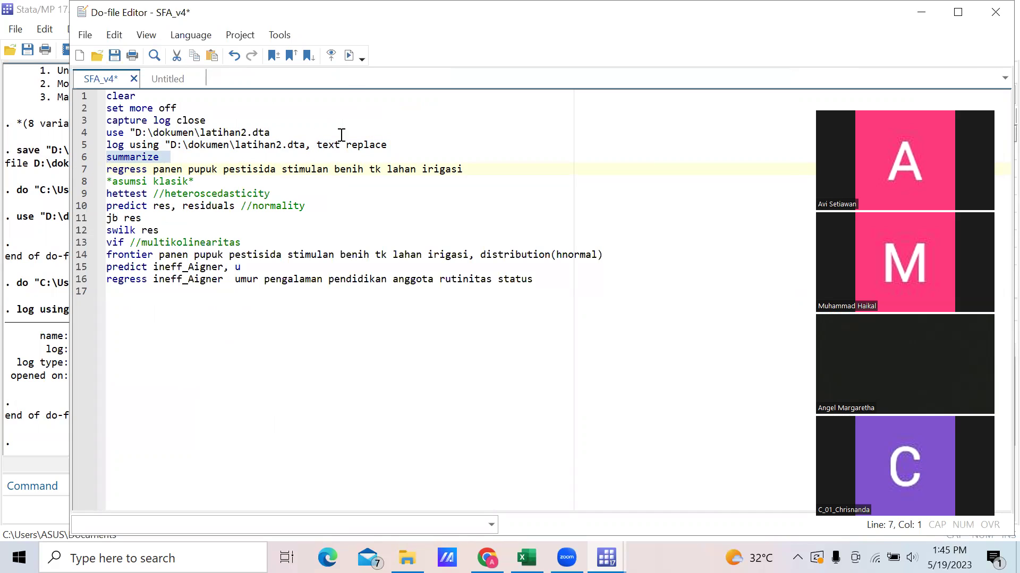
{"action": "left_click", "coordinate": [349, 56]}
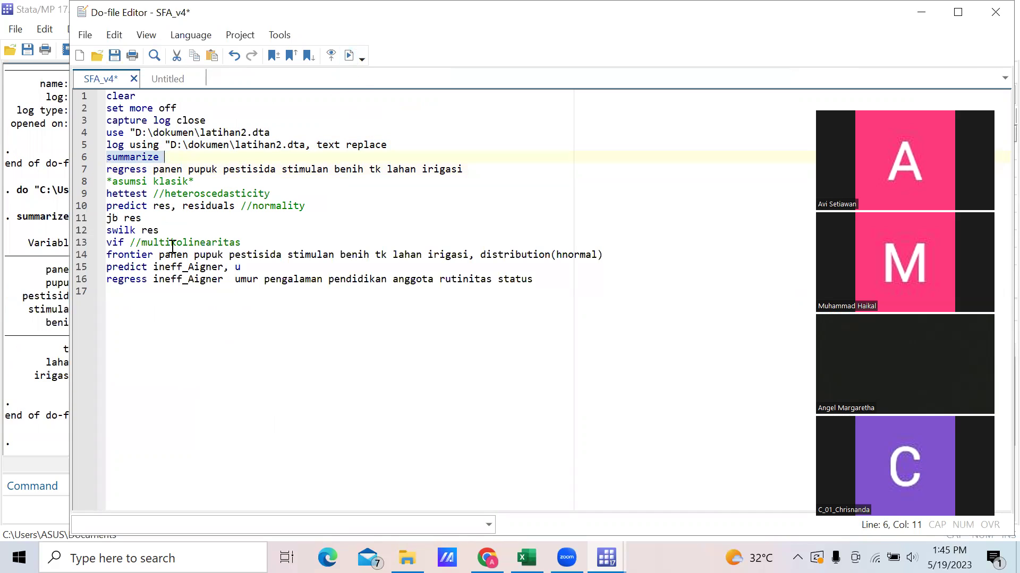
{"action": "left_click", "coordinate": [45, 353]}
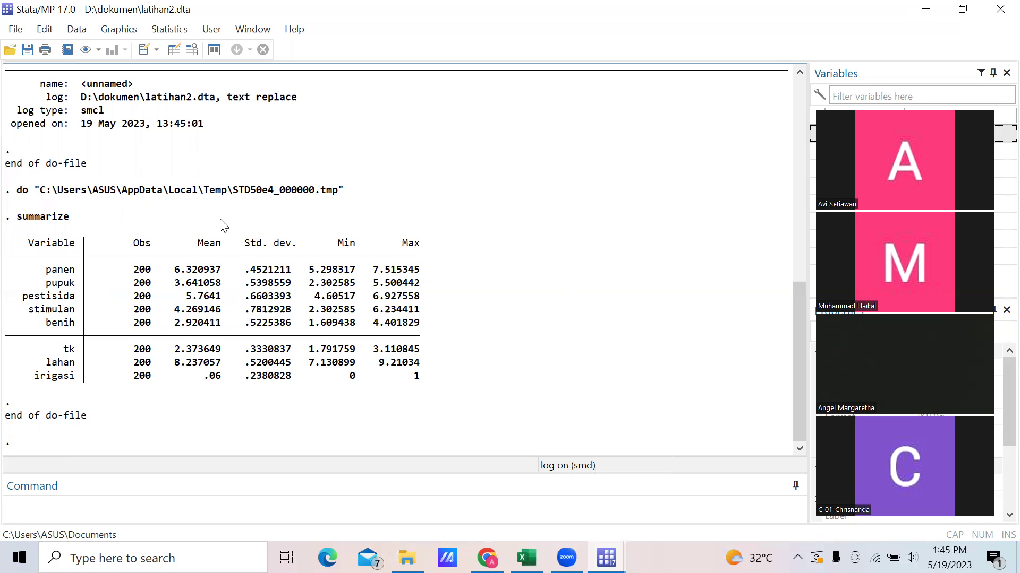
{"action": "scroll", "coordinate": [223, 224], "scroll_direction": "up", "scroll_amount": 4}
{"action": "scroll", "coordinate": [223, 224], "scroll_direction": "up", "scroll_amount": 10}
{"action": "scroll", "coordinate": [264, 243], "scroll_direction": "down", "scroll_amount": 8}
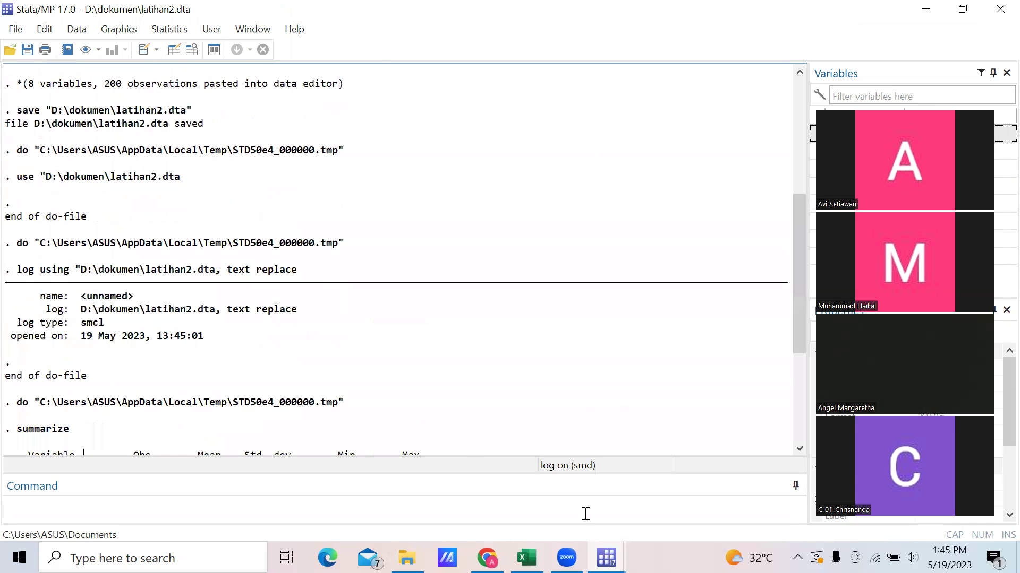
Open the latihan2 dataset in the Data Editor to examine its variables and observations
{"action": "left_click", "coordinate": [606, 558]}
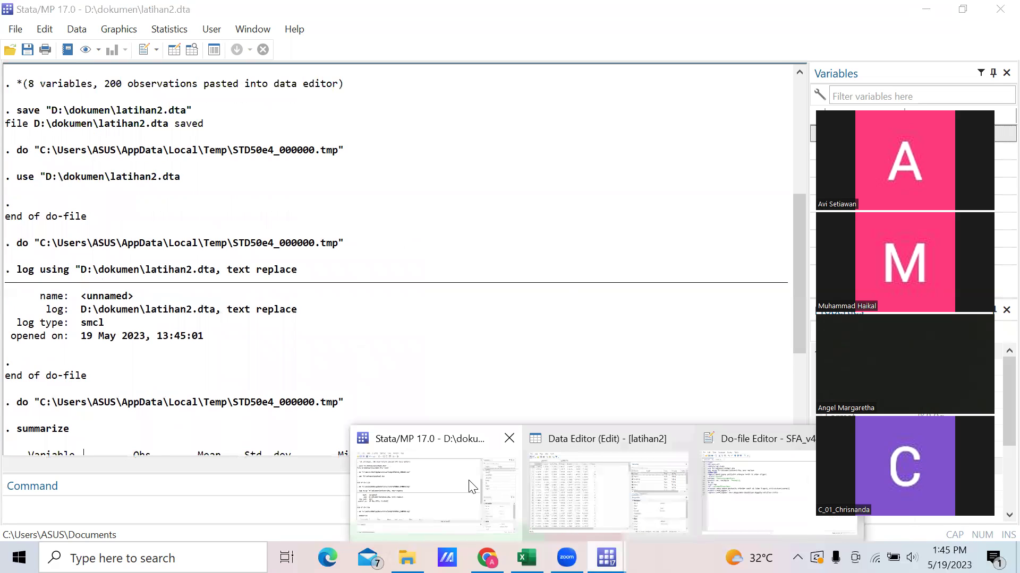
{"action": "left_click", "coordinate": [440, 488]}
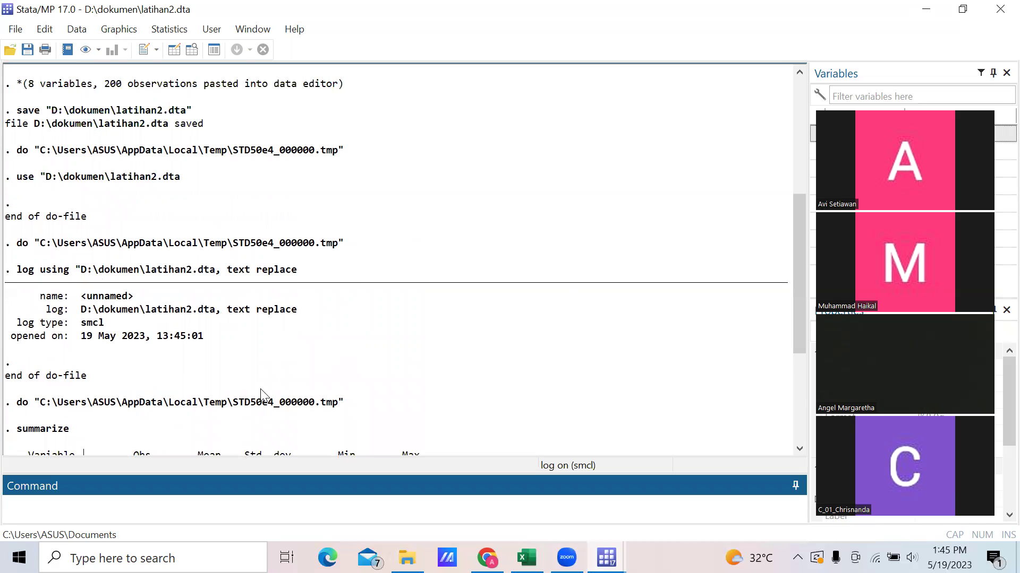
{"action": "left_click", "coordinate": [175, 50]}
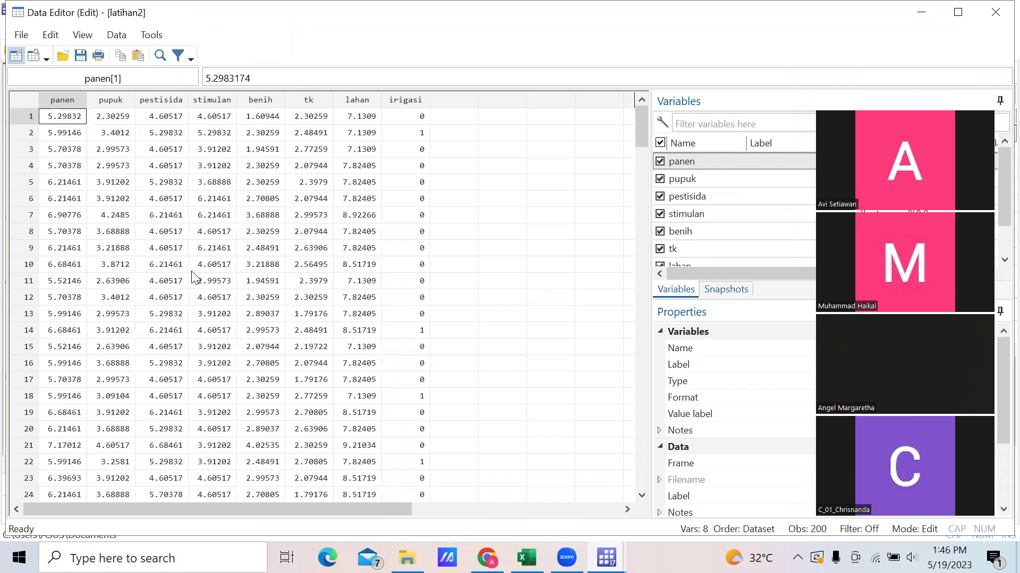
Run the line 7 regression of panen on pupuk, pestisida, stimulan, benih, tk, lahan and irigasi, and return to the do-file after viewing its output
{"action": "mouse_move", "coordinate": [607, 558]}
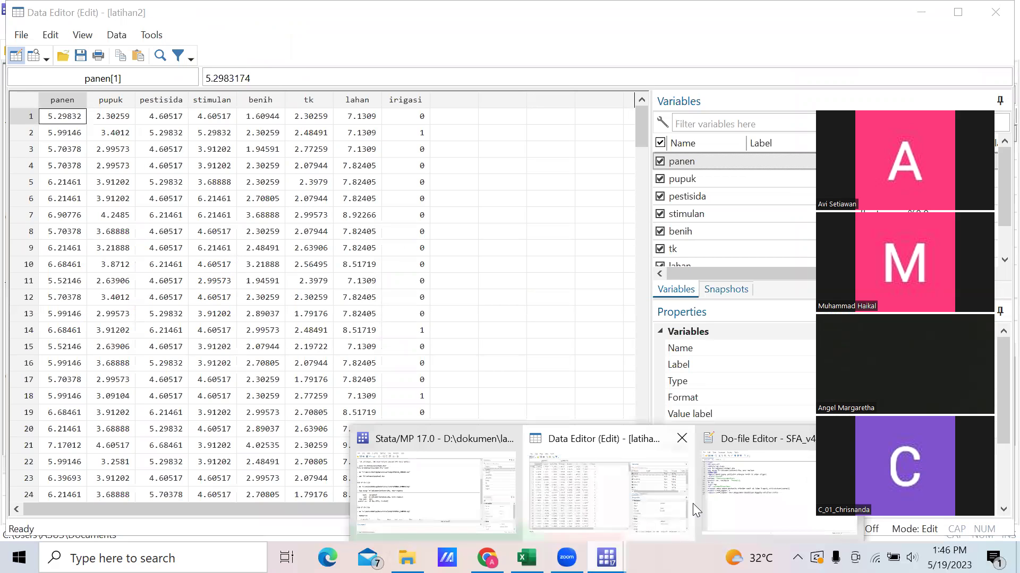
{"action": "left_click", "coordinate": [692, 503]}
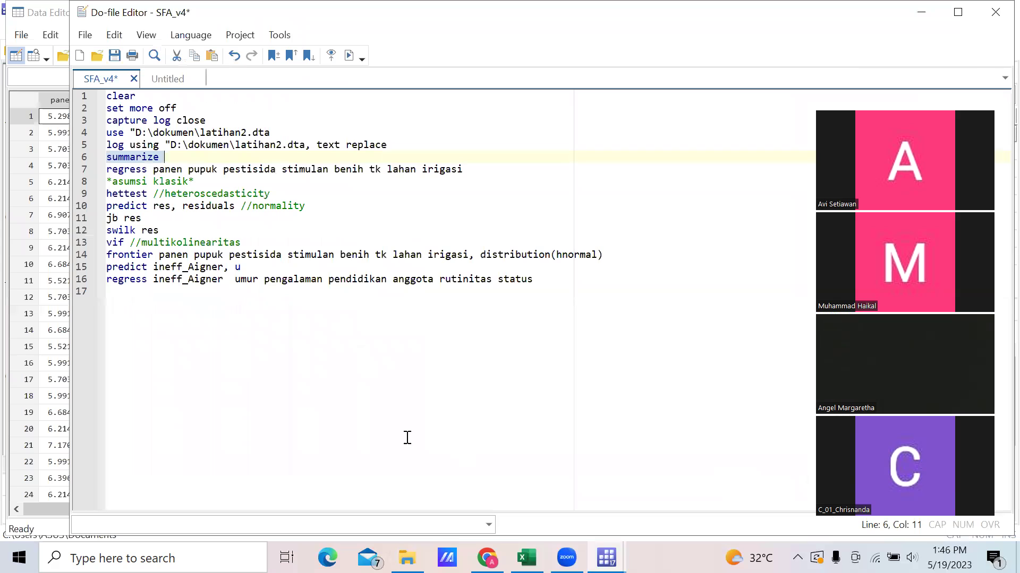
{"action": "left_click", "coordinate": [80, 170]}
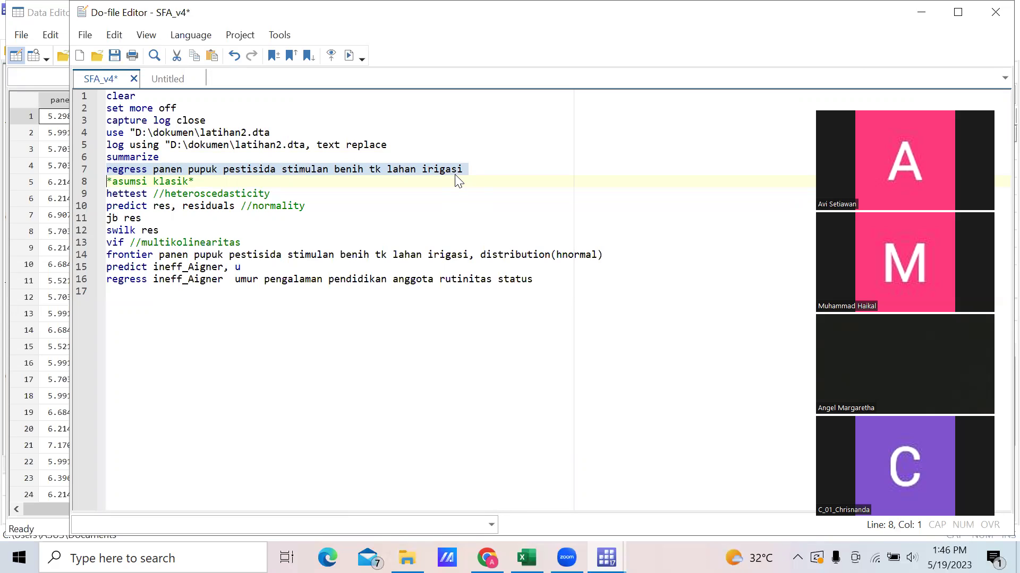
{"action": "left_click", "coordinate": [350, 57]}
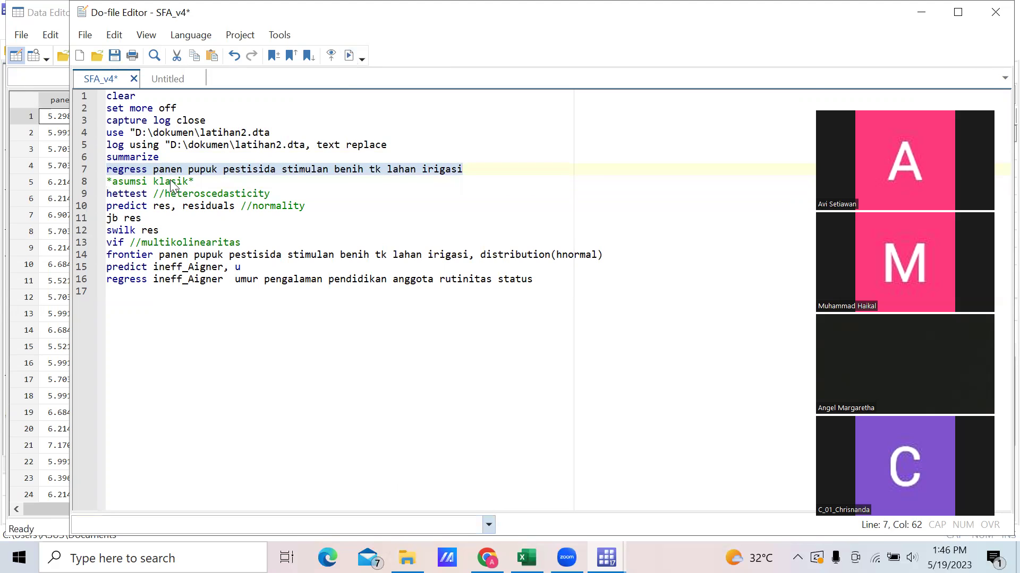
{"action": "key", "text": "ctrl+d"}
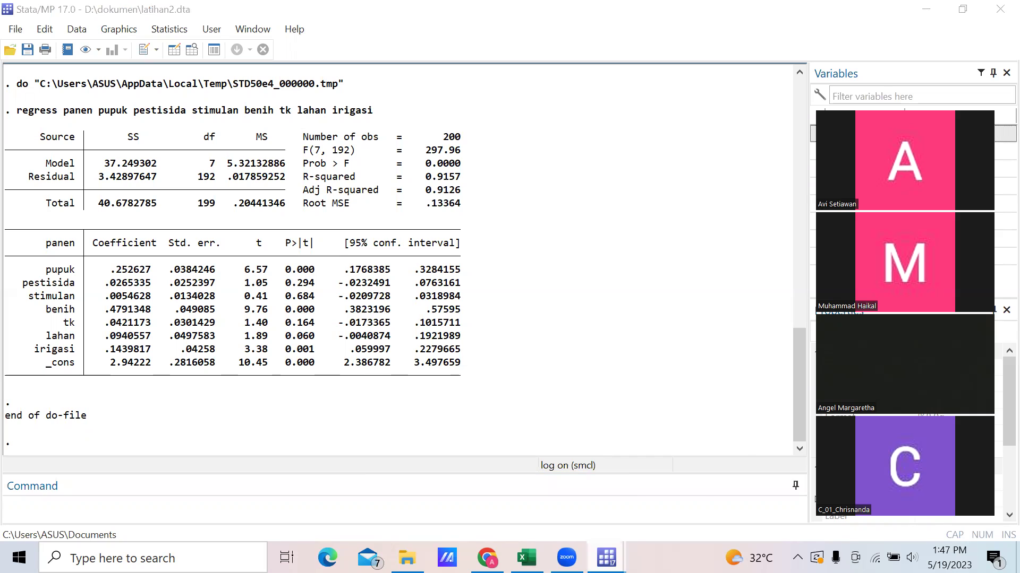
{"action": "mouse_move", "coordinate": [605, 558]}
{"action": "left_click", "coordinate": [741, 498]}
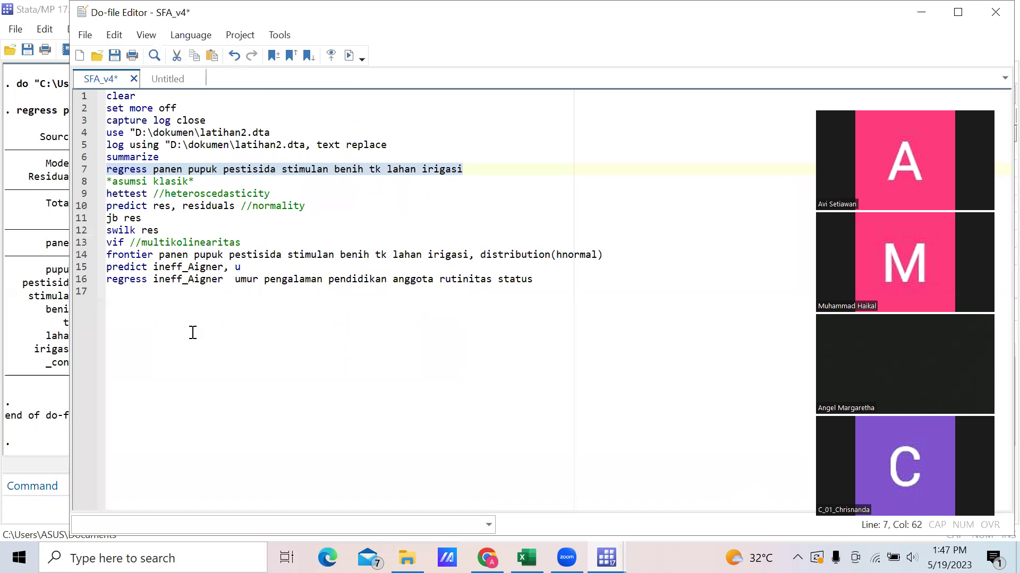
{"action": "left_click", "coordinate": [85, 183]}
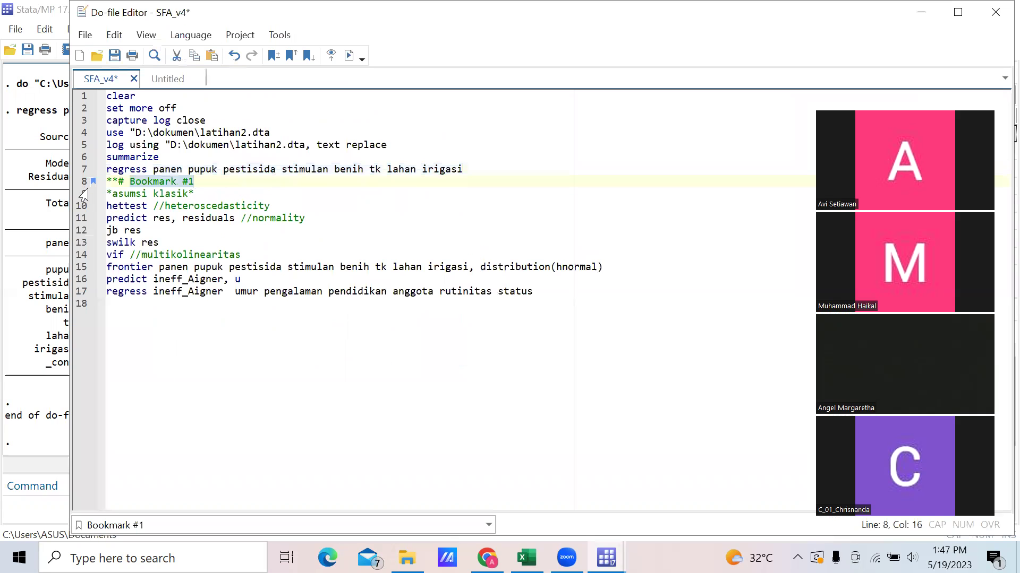
{"action": "left_click", "coordinate": [77, 195]}
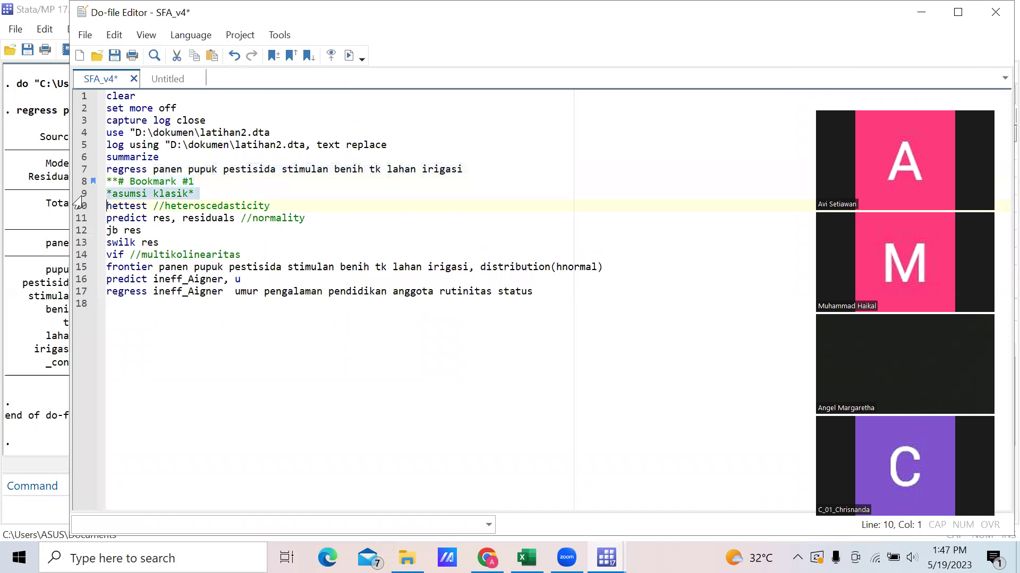
{"action": "left_click", "coordinate": [114, 35]}
{"action": "left_click", "coordinate": [128, 50]}
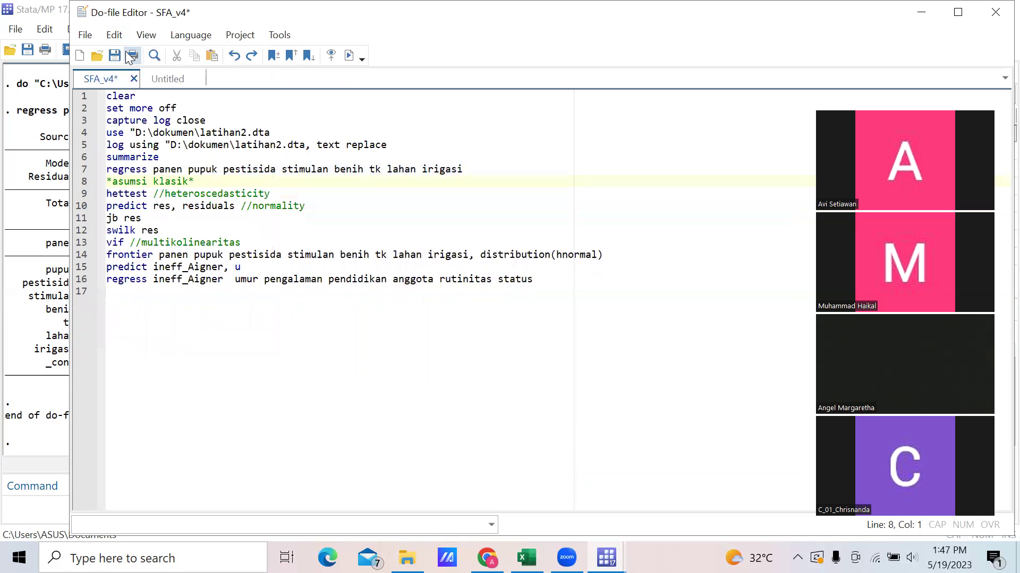
Run the line 14 frontier command of panen on pupuk, pestisida, stimulan, benih, tk, lahan and irigasi with the half-normal distribution
{"action": "left_click", "coordinate": [79, 196]}
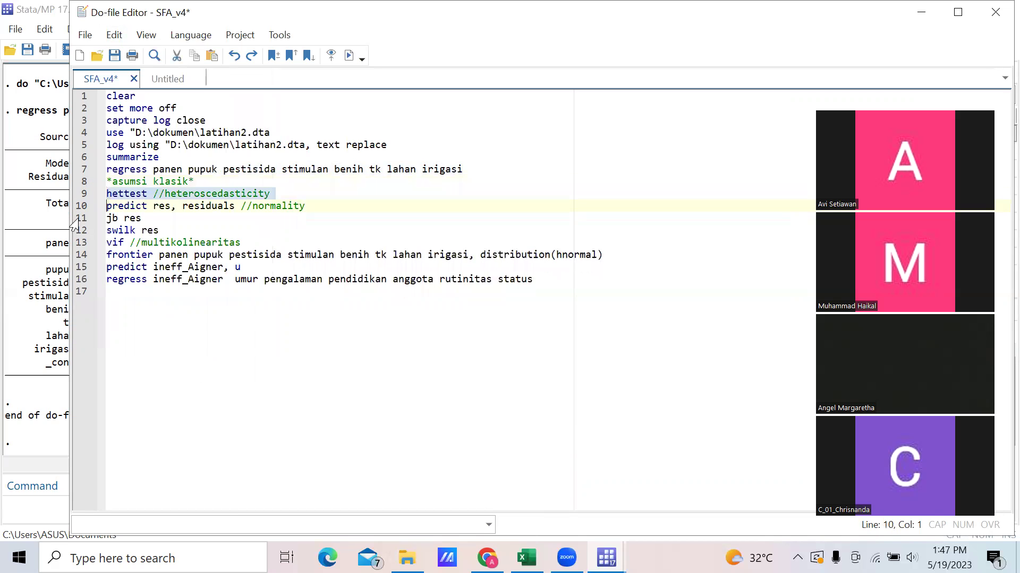
{"action": "left_click", "coordinate": [75, 207]}
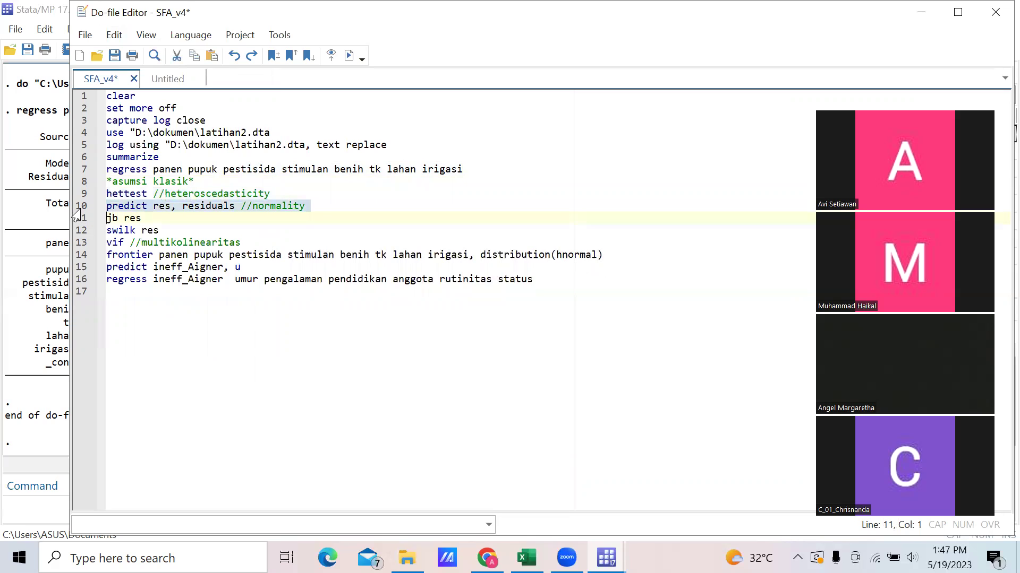
{"action": "left_click", "coordinate": [75, 223]}
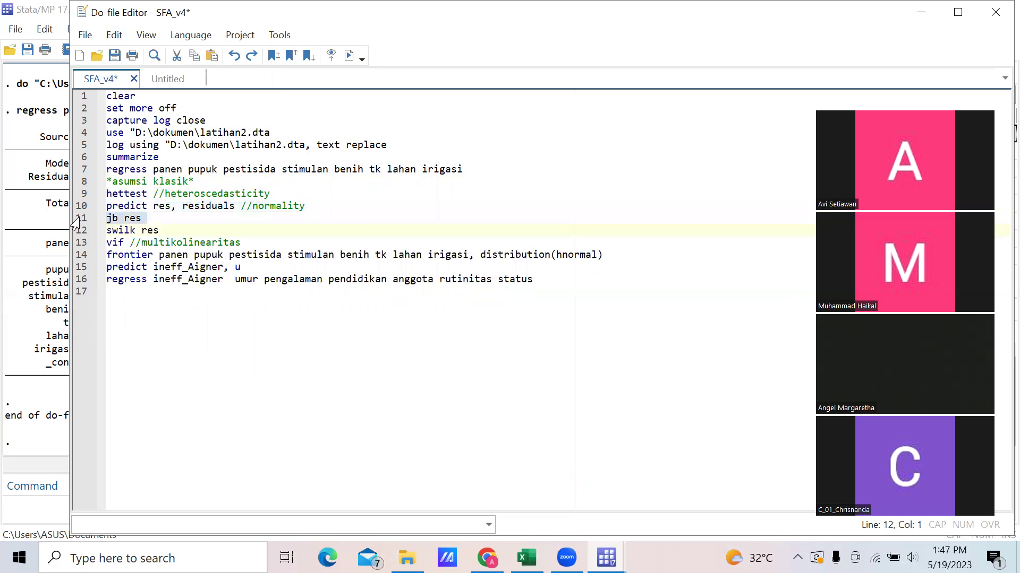
{"action": "left_click", "coordinate": [77, 244]}
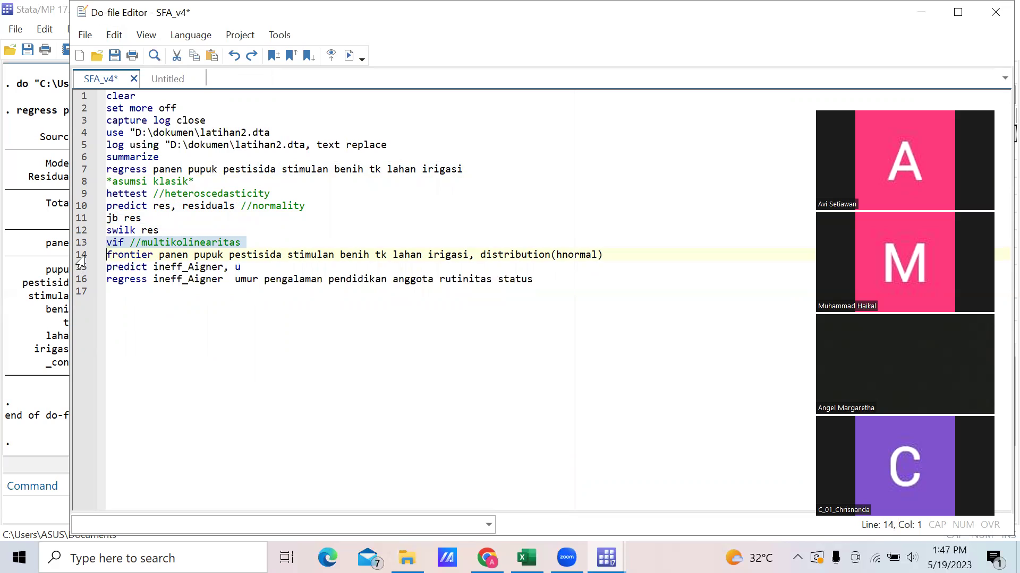
{"action": "left_click", "coordinate": [81, 260]}
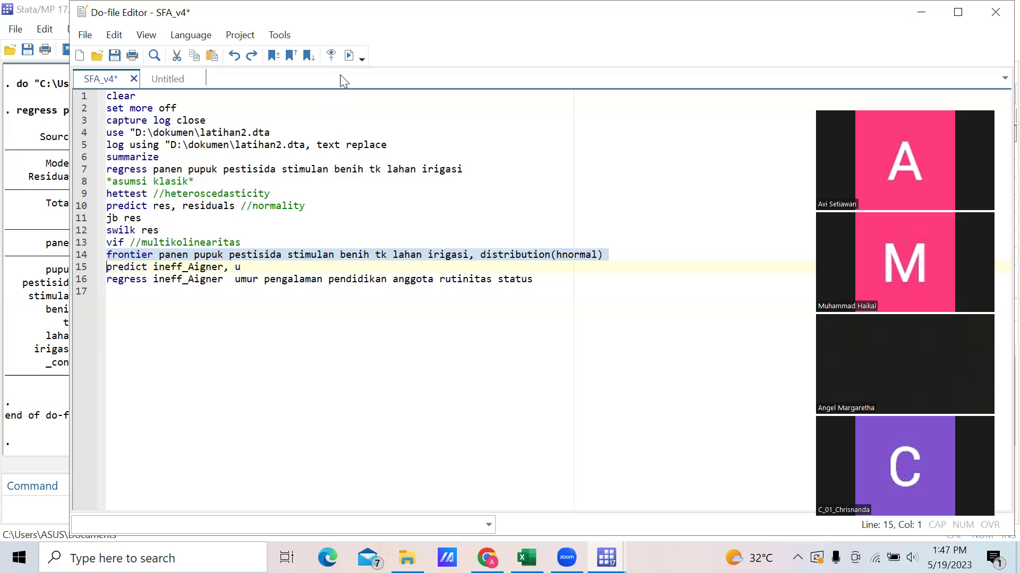
{"action": "left_click", "coordinate": [349, 56]}
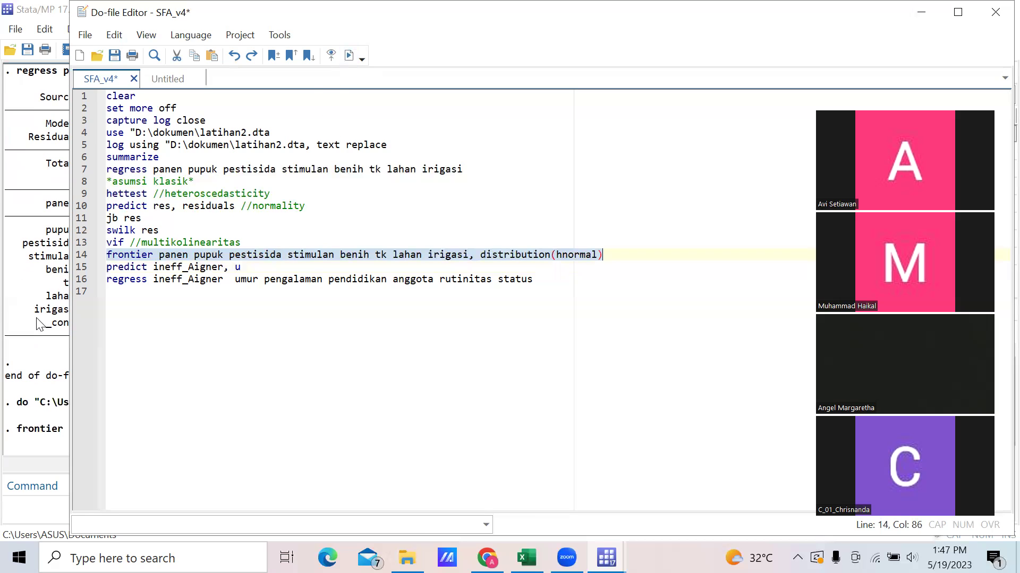
Review the stochastic frontier output in the main Stata window, from the iteration log to the coefficients, lambda and LR test
{"action": "left_click", "coordinate": [36, 325]}
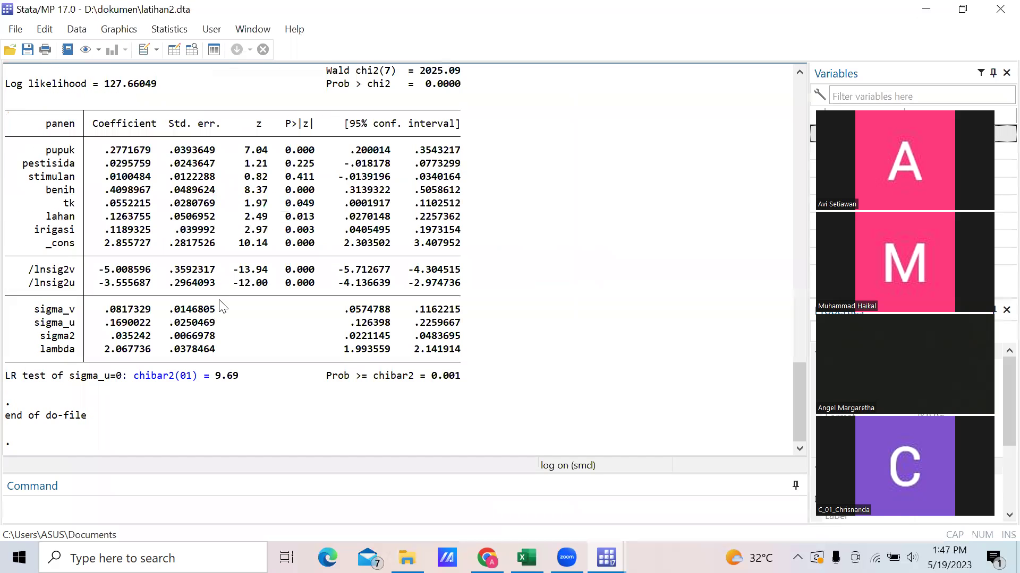
{"action": "scroll", "coordinate": [277, 306], "scroll_direction": "up", "scroll_amount": 2}
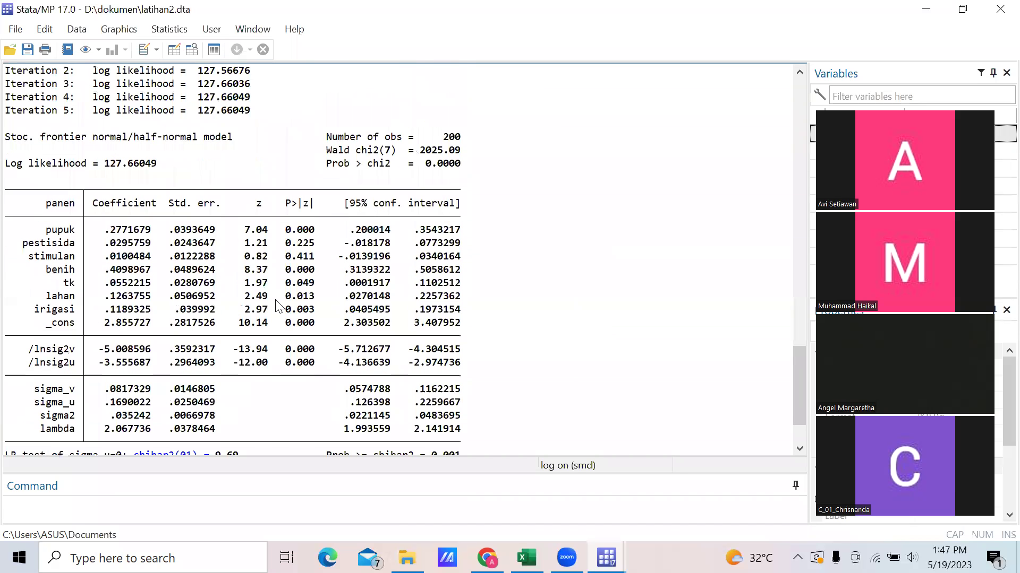
{"action": "scroll", "coordinate": [277, 307], "scroll_direction": "up", "scroll_amount": 5}
{"action": "scroll", "coordinate": [277, 307], "scroll_direction": "down", "scroll_amount": 1}
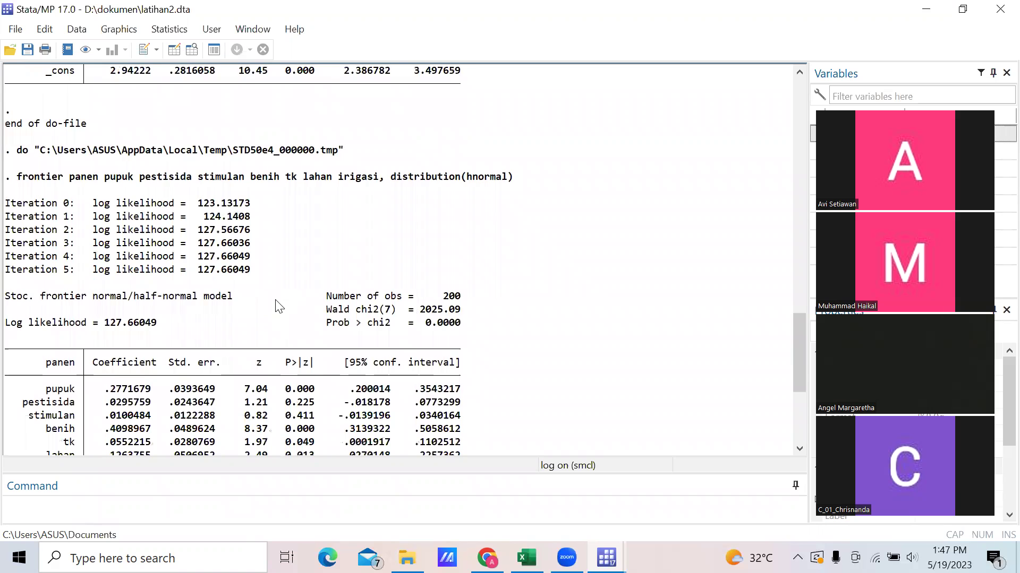
{"action": "scroll", "coordinate": [276, 307], "scroll_direction": "down", "scroll_amount": 4}
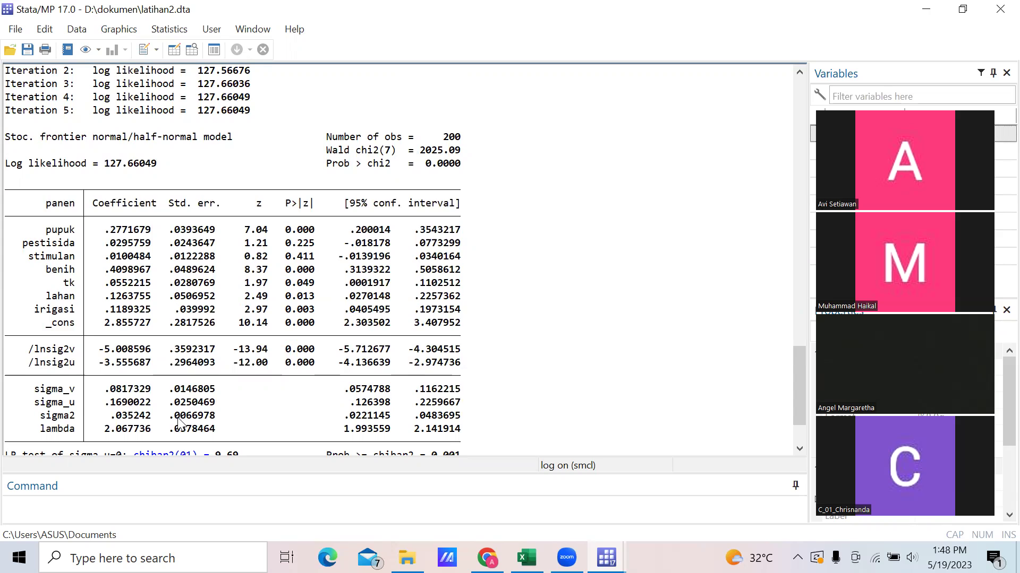
{"action": "scroll", "coordinate": [180, 423], "scroll_direction": "down", "scroll_amount": 1}
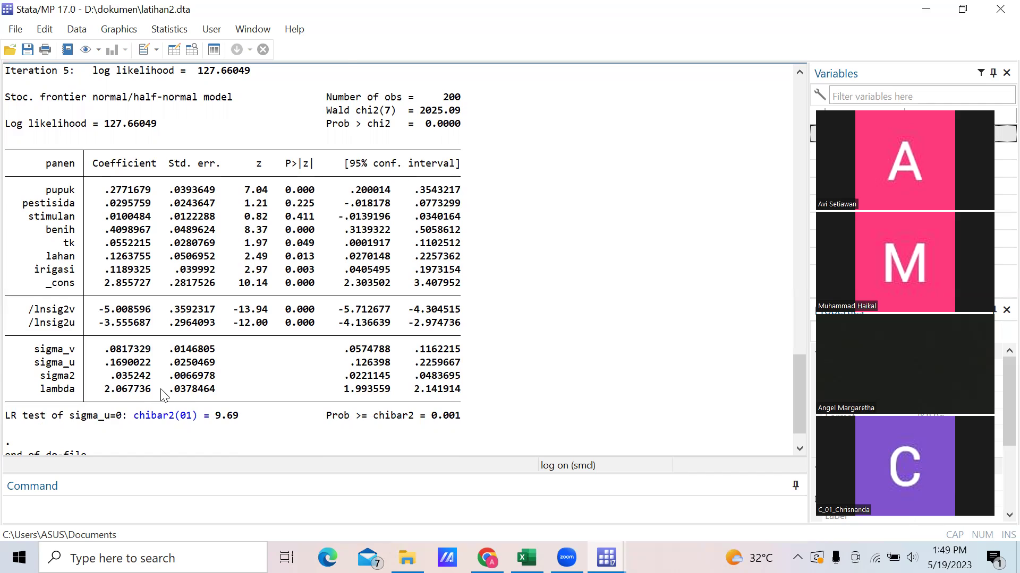
{"action": "scroll", "coordinate": [258, 372], "scroll_direction": "down", "scroll_amount": 1}
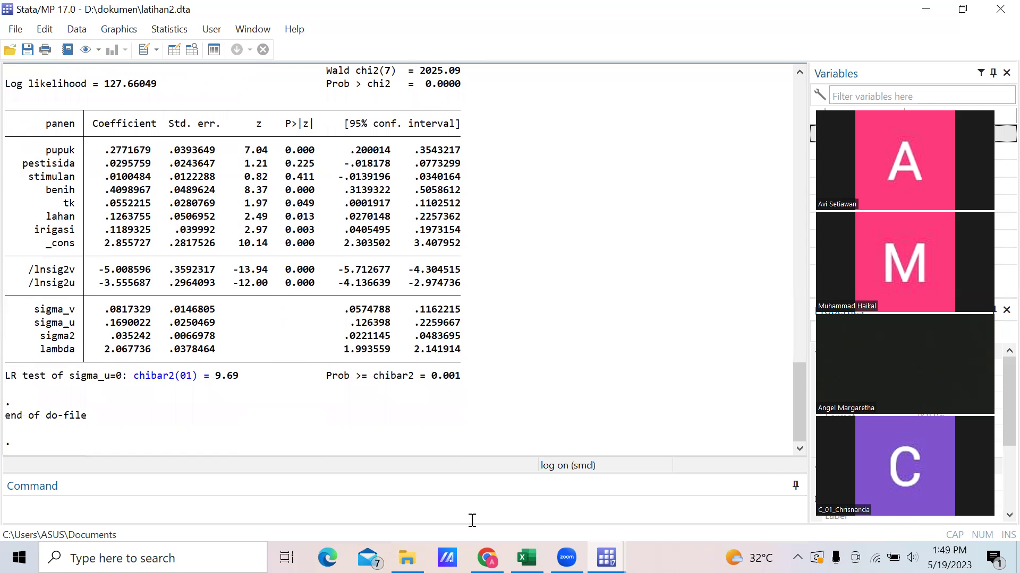
Run the line 15 command predict ineff_Aigner, u from the do-file and check the new inefficiency column in the Data Editor
{"action": "mouse_move", "coordinate": [606, 557]}
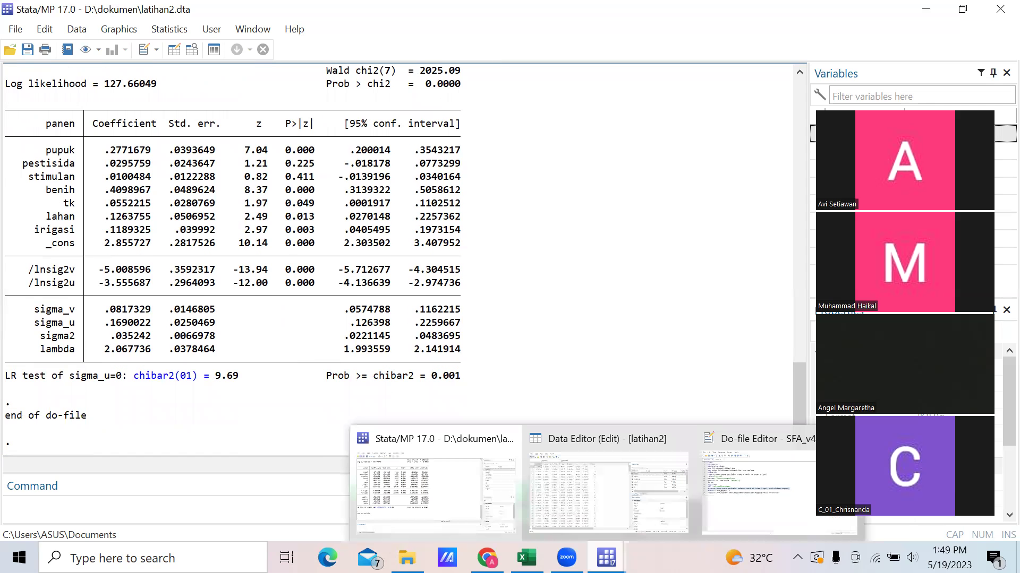
{"action": "left_click", "coordinate": [768, 462]}
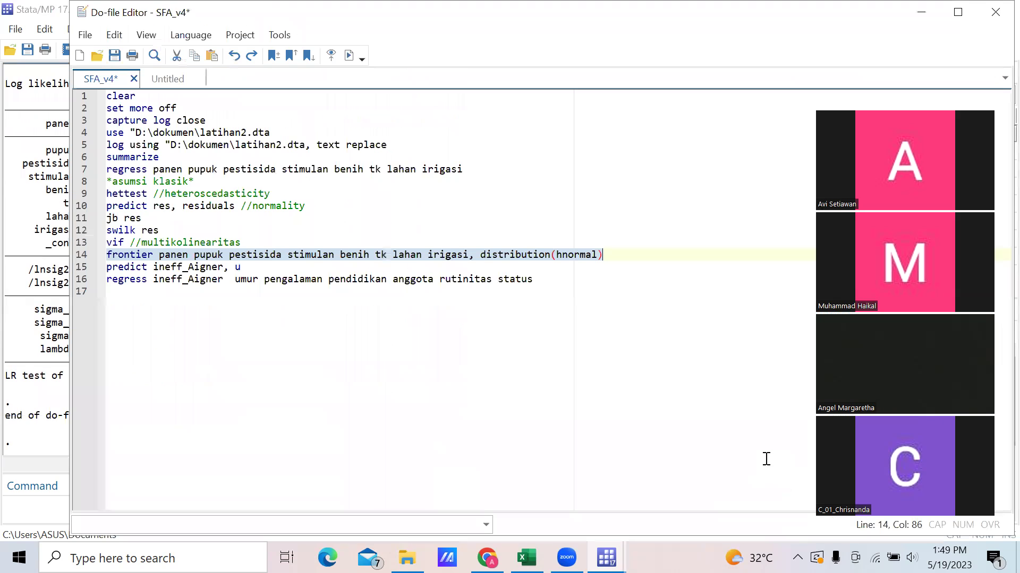
{"action": "left_click", "coordinate": [82, 271]}
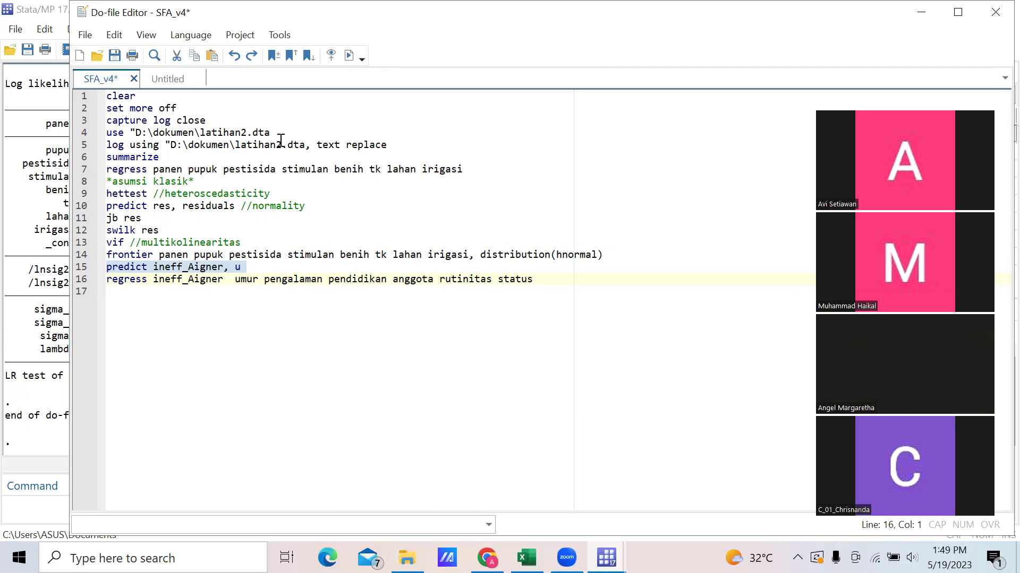
{"action": "left_click", "coordinate": [349, 57]}
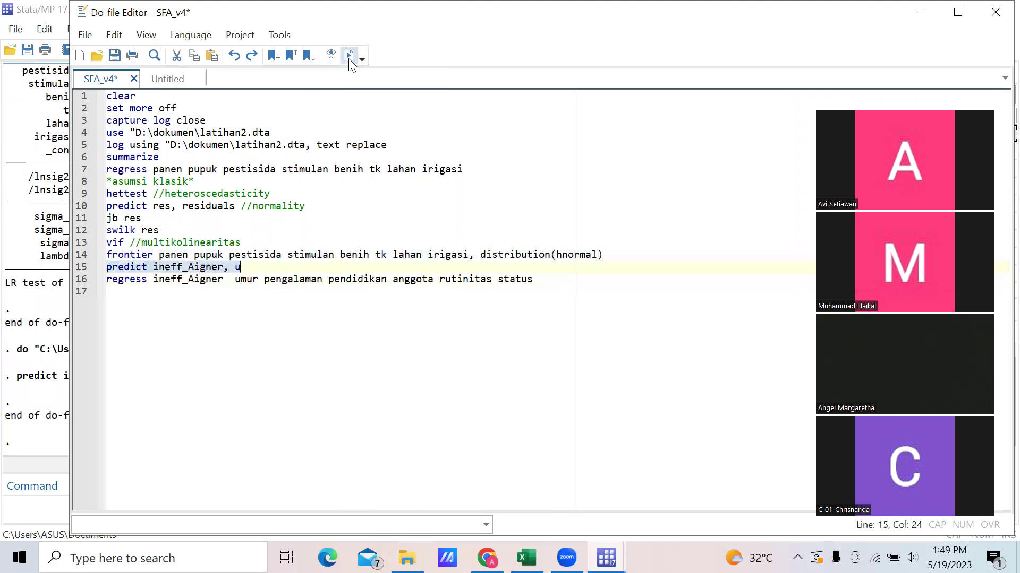
{"action": "left_click", "coordinate": [41, 404]}
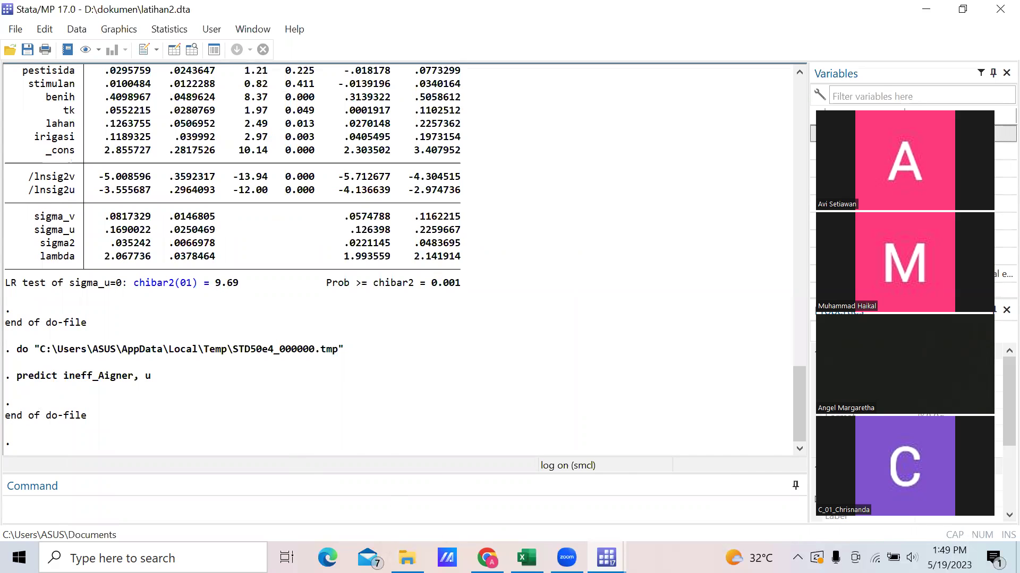
{"action": "mouse_move", "coordinate": [605, 553]}
{"action": "left_click", "coordinate": [594, 489]}
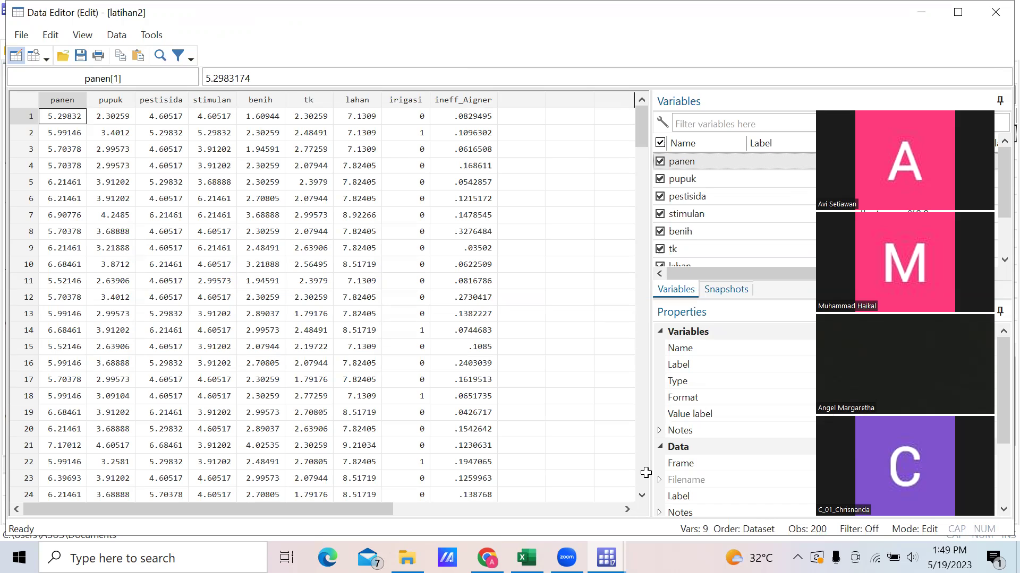
Switch to the olahdata disertasi workbook in Excel and examine the ineff_Aigner and efisiensi columns on the efisiensi sheet
{"action": "key", "text": "alt+Tab"}
{"action": "scroll", "coordinate": [726, 417], "scroll_direction": "up", "scroll_amount": 20}
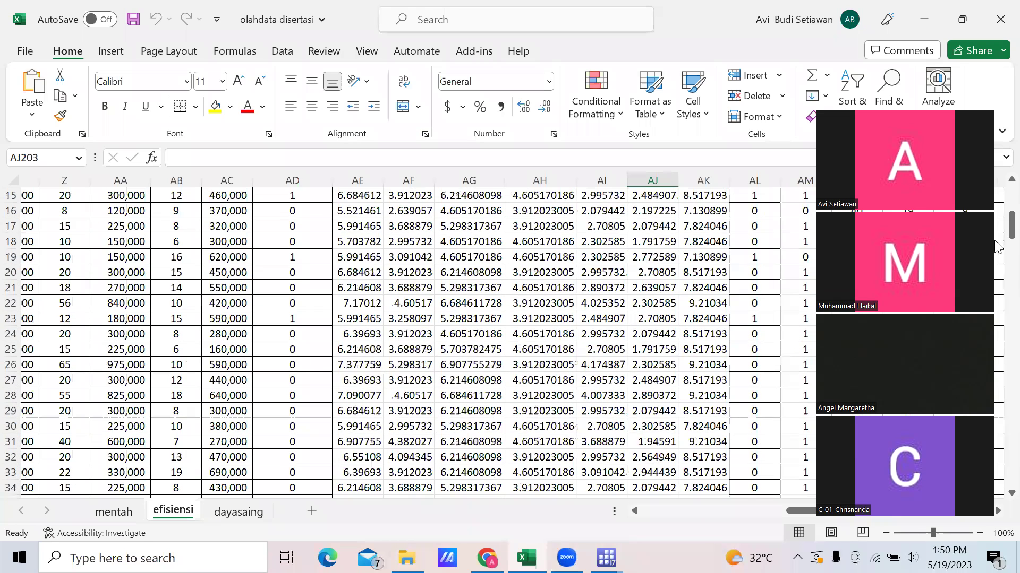
{"action": "scroll", "coordinate": [997, 247], "scroll_direction": "up", "scroll_amount": 2}
{"action": "scroll", "coordinate": [996, 205], "scroll_direction": "up", "scroll_amount": 3}
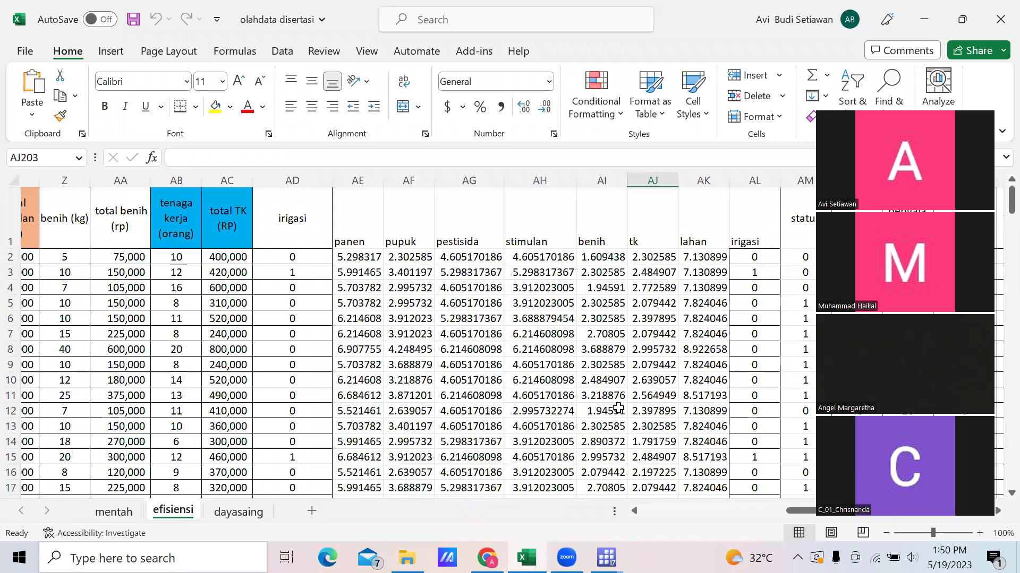
{"action": "left_click", "coordinate": [602, 411]}
{"action": "left_click_drag", "start_coordinate": [787, 510], "coordinate": [764, 523]}
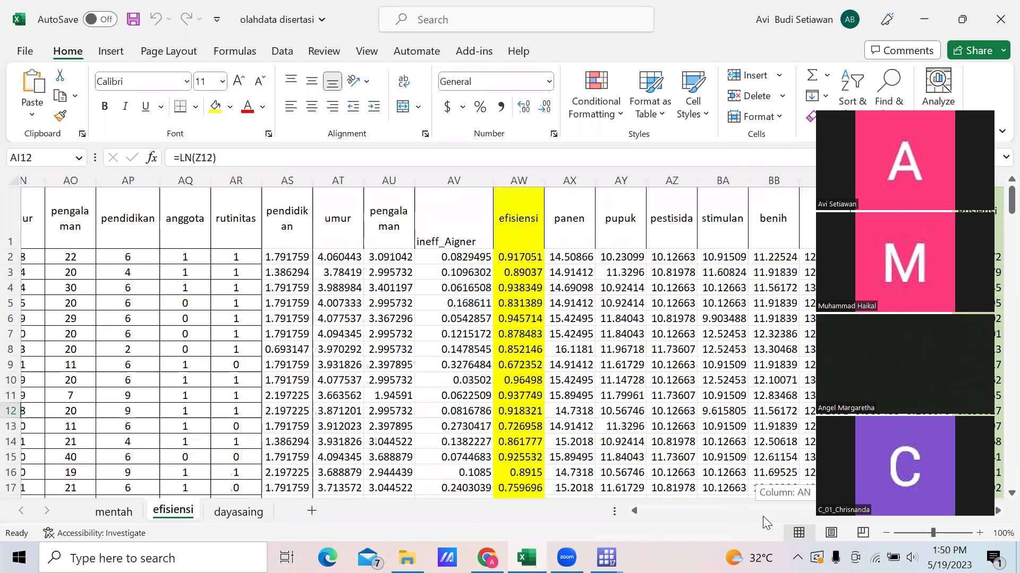
{"action": "left_click", "coordinate": [503, 258]}
{"action": "left_click", "coordinate": [456, 257]}
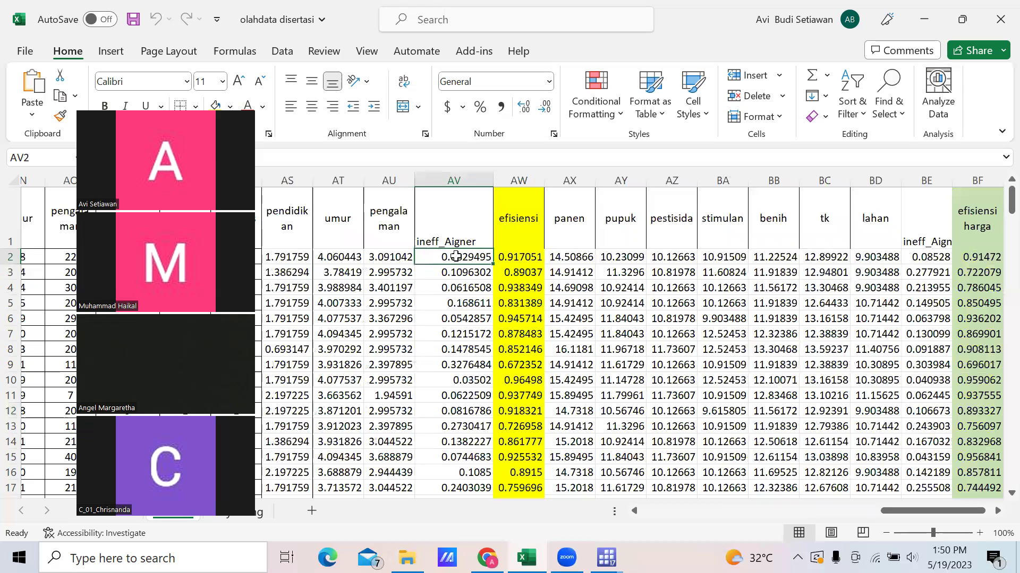
{"action": "left_click", "coordinate": [529, 261]}
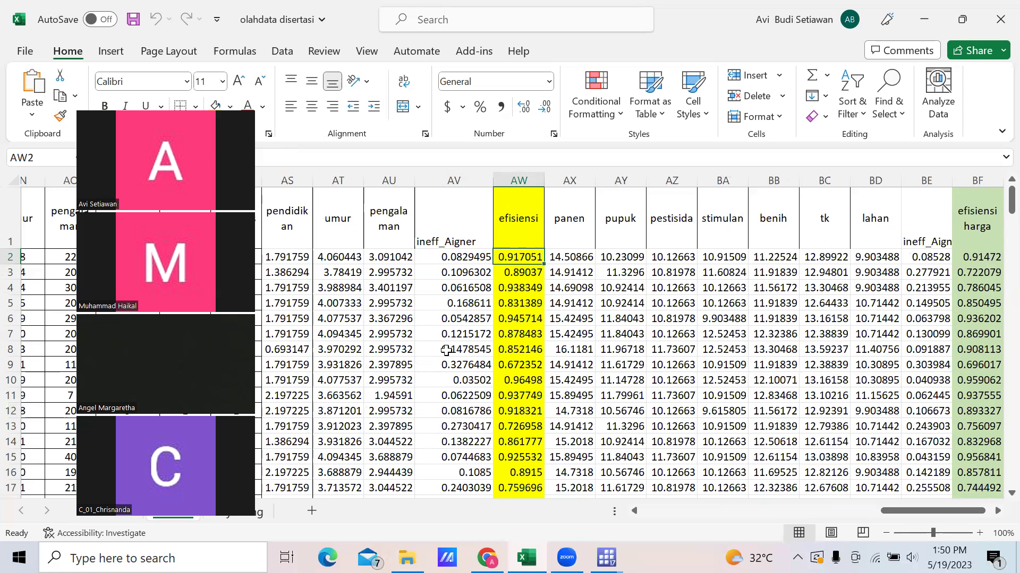
{"action": "scroll", "coordinate": [512, 436], "scroll_direction": "down", "scroll_amount": 3}
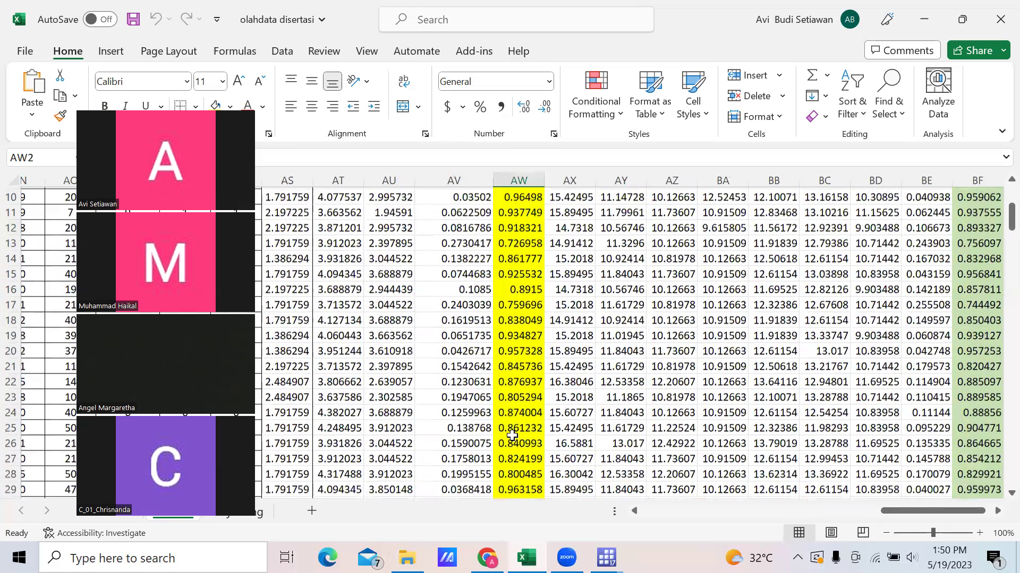
{"action": "scroll", "coordinate": [512, 435], "scroll_direction": "down", "scroll_amount": 1}
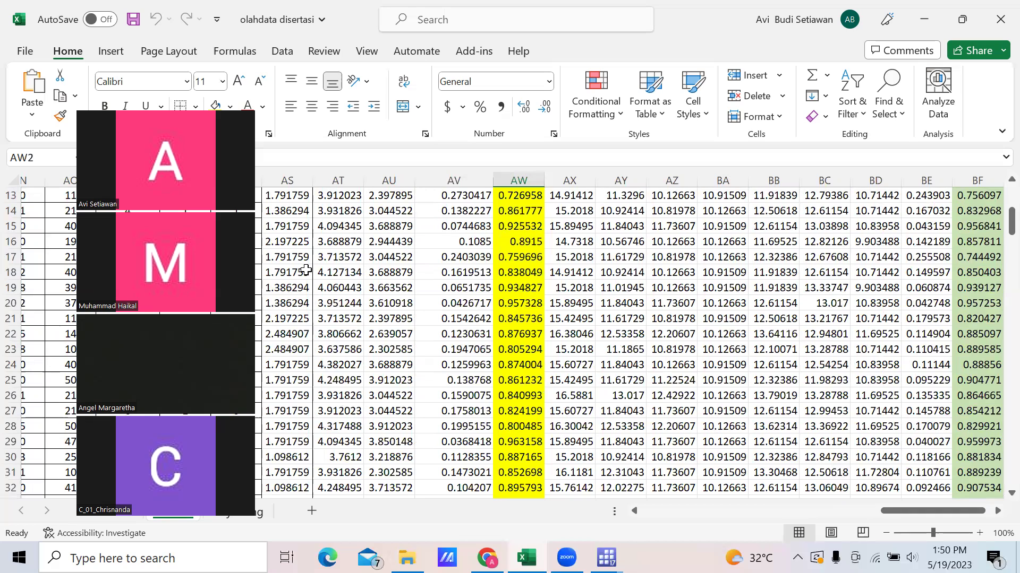
Return to the SFA_v4 do-file in Stata and replace line 16's explanatory variables with the line 7 list panen pupuk pestisida stimulan benih tk lahan irigasi
{"action": "left_click", "coordinate": [606, 557]}
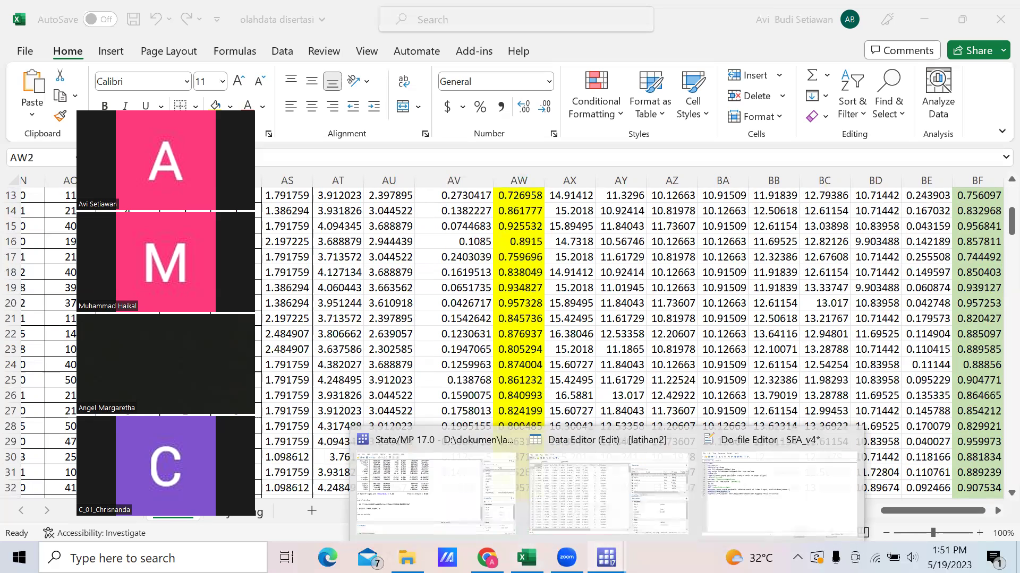
{"action": "mouse_move", "coordinate": [526, 557]}
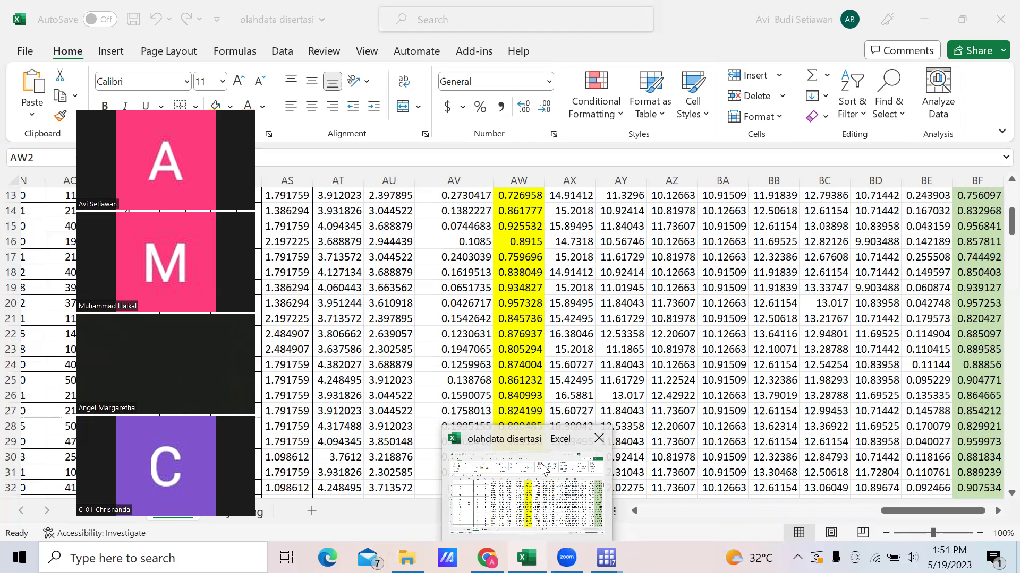
{"action": "mouse_move", "coordinate": [606, 557]}
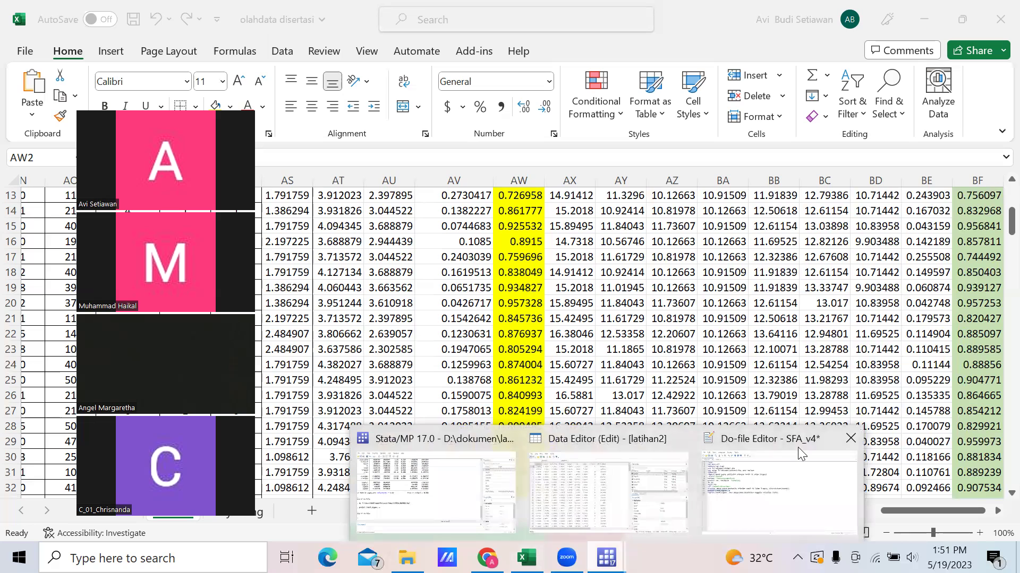
{"action": "left_click", "coordinate": [798, 449]}
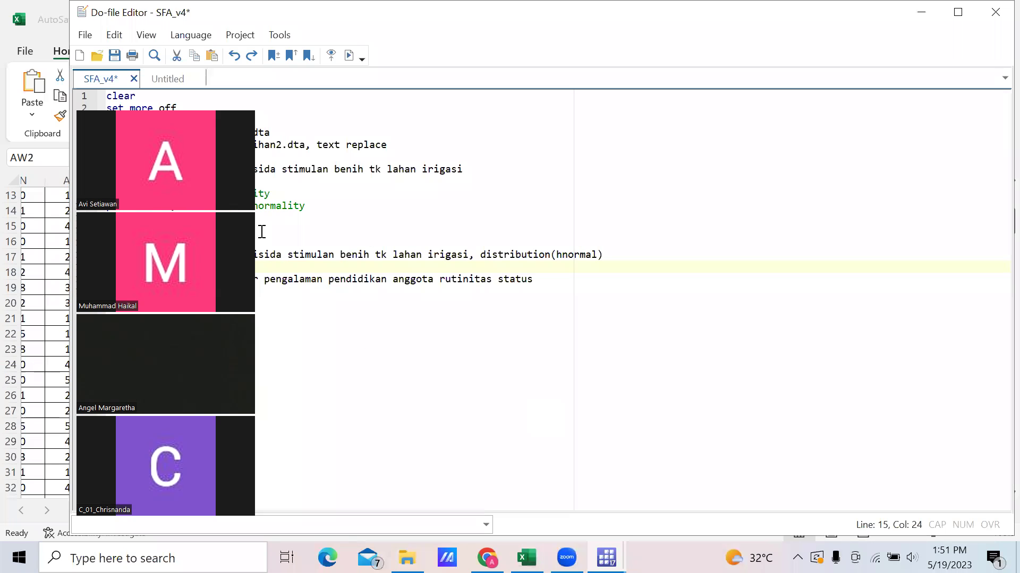
{"action": "left_click_drag", "start_coordinate": [409, 112], "coordinate": [969, 78]}
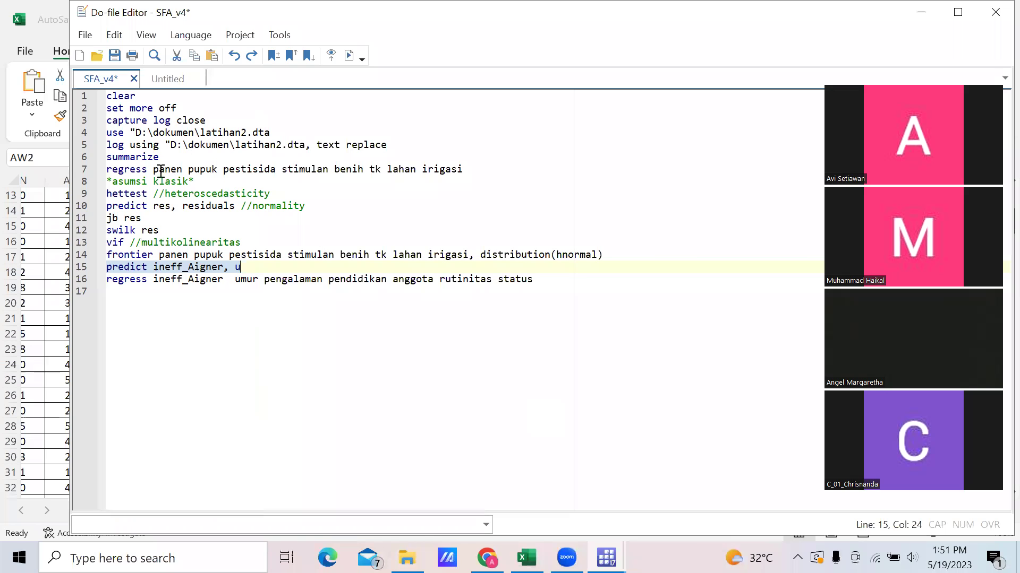
{"action": "left_click_drag", "start_coordinate": [153, 170], "coordinate": [465, 170]}
{"action": "key", "text": "ctrl+c"}
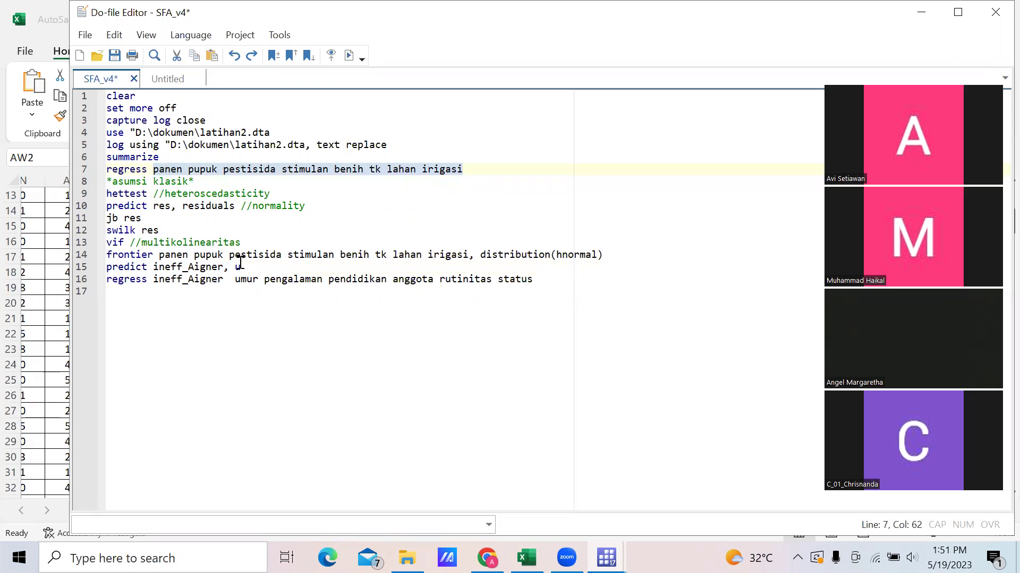
{"action": "left_click", "coordinate": [288, 291]}
{"action": "left_click_drag", "start_coordinate": [533, 279], "coordinate": [239, 284]}
{"action": "key", "text": "Delete"}
{"action": "key", "text": "ctrl+v"}
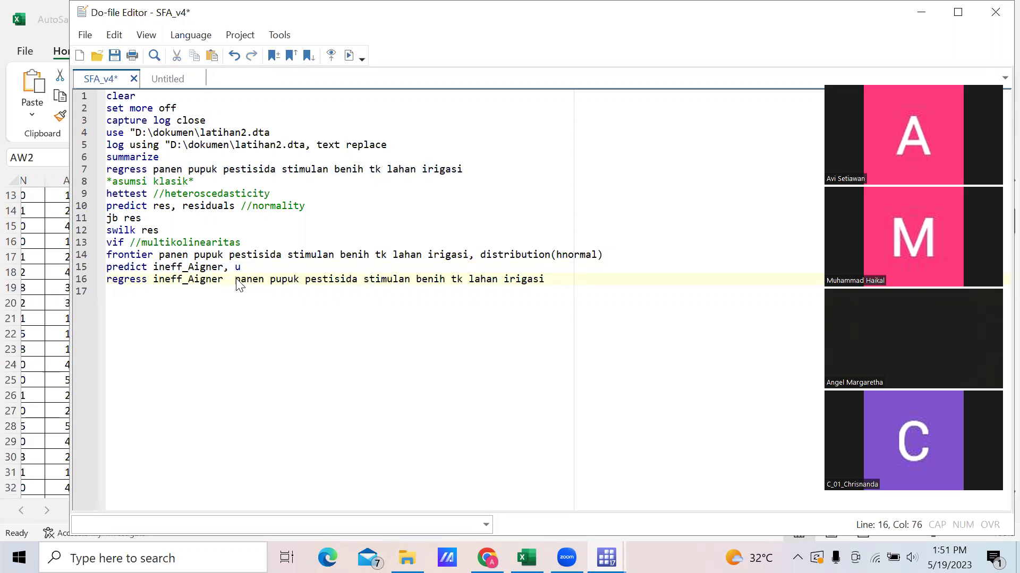
Run the line 16 regression of ineff_Aigner on the pasted variables and review the P>|t| values in its output
{"action": "left_click", "coordinate": [82, 281]}
{"action": "left_click", "coordinate": [349, 55]}
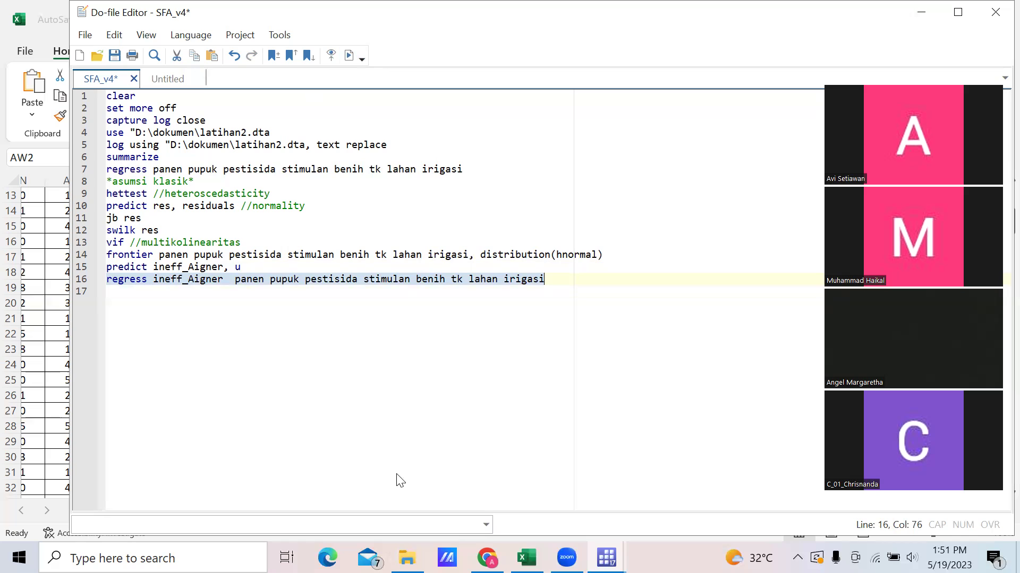
{"action": "key", "text": "ctrl+d"}
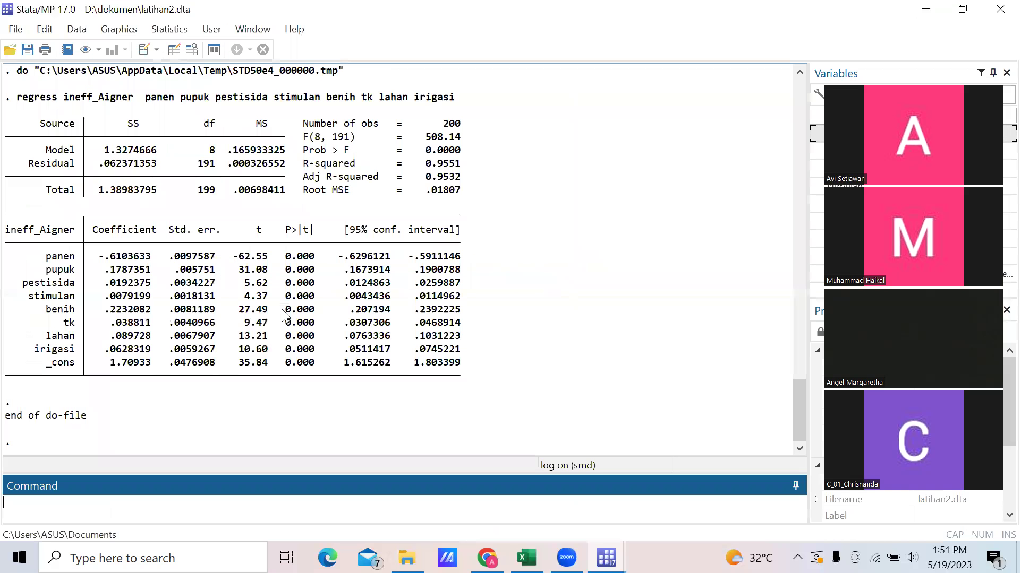
{"action": "left_click_drag", "start_coordinate": [303, 257], "coordinate": [301, 287]}
{"action": "left_click", "coordinate": [300, 282]}
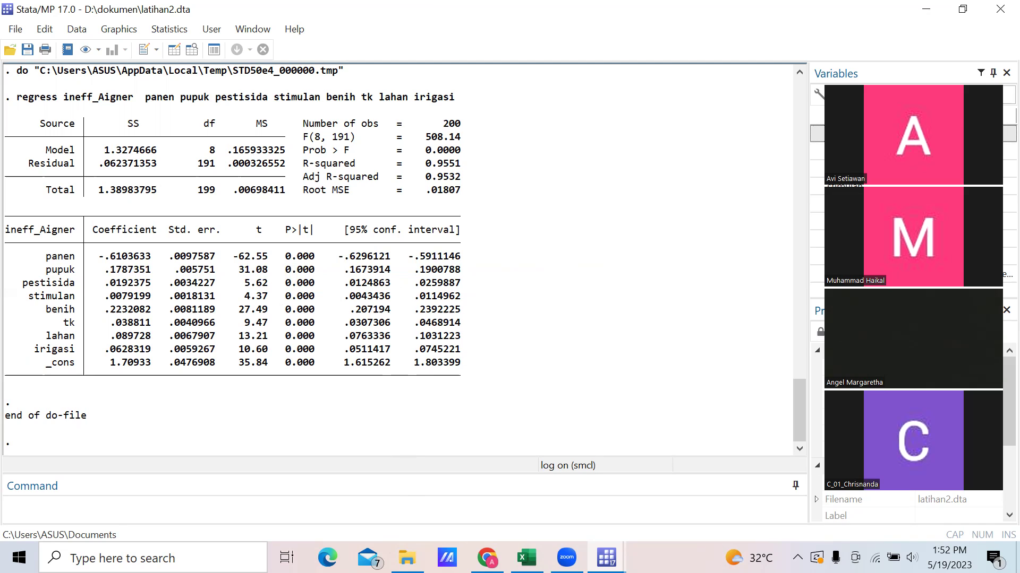
Open the draft paper (1) (Translated) document in Word and look through its methods section and operational variable definitions table
{"action": "double_click", "coordinate": [238, 212]}
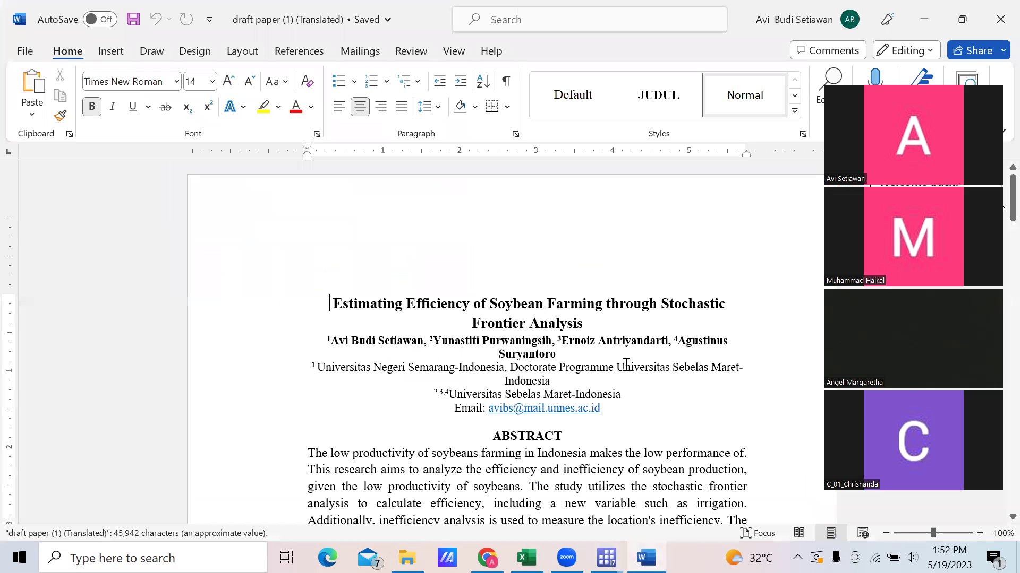
{"action": "scroll", "coordinate": [632, 340], "scroll_direction": "down", "scroll_amount": 15}
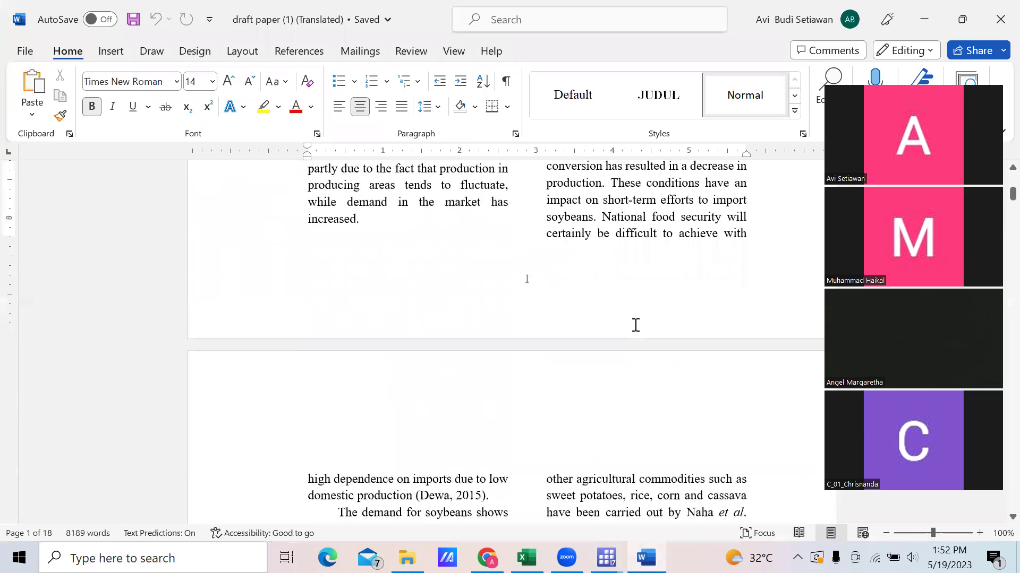
{"action": "scroll", "coordinate": [635, 325], "scroll_direction": "down", "scroll_amount": 10}
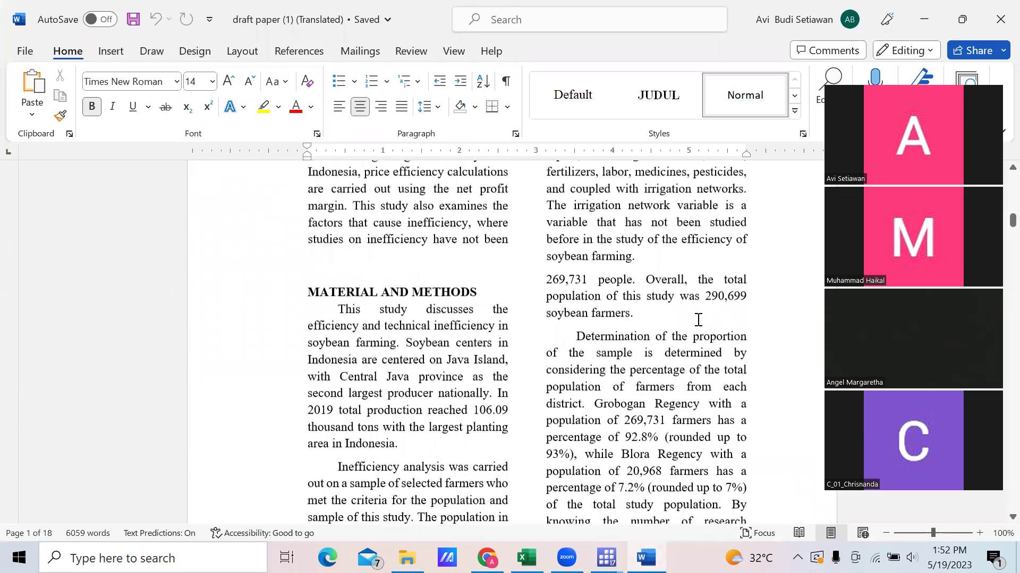
{"action": "scroll", "coordinate": [697, 318], "scroll_direction": "down", "scroll_amount": 10}
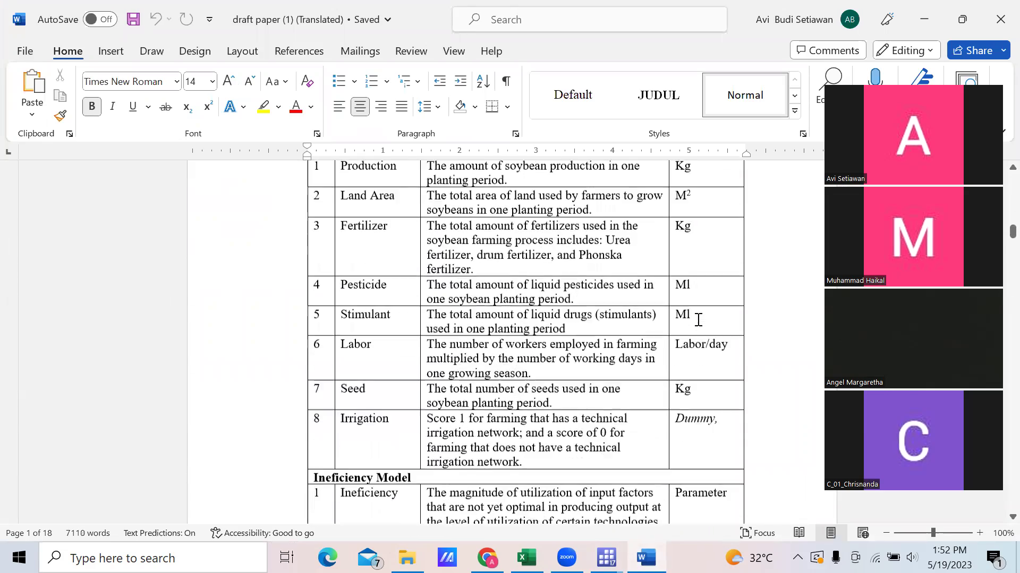
{"action": "scroll", "coordinate": [697, 320], "scroll_direction": "down", "scroll_amount": 5}
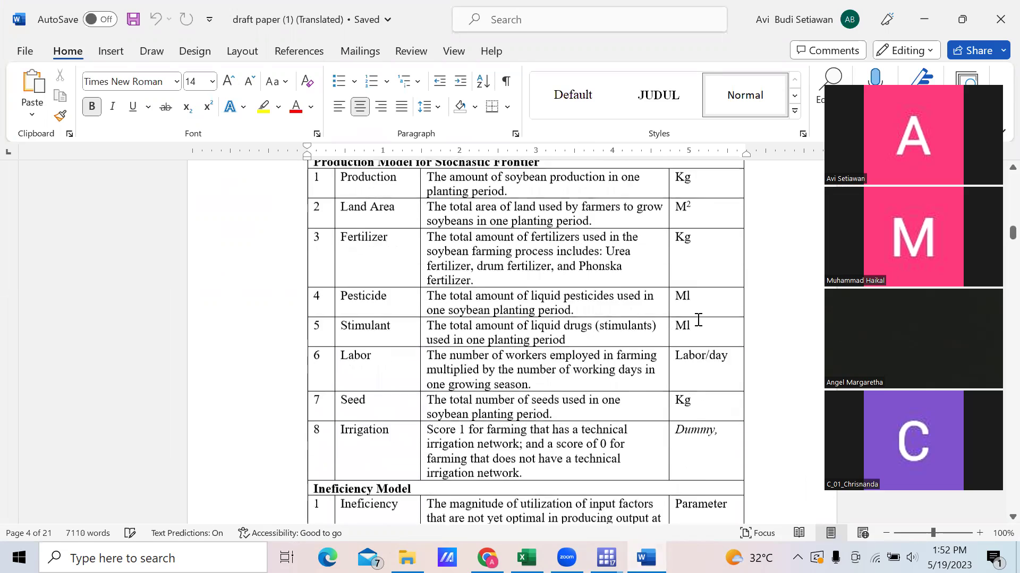
{"action": "scroll", "coordinate": [697, 319], "scroll_direction": "down", "scroll_amount": 10}
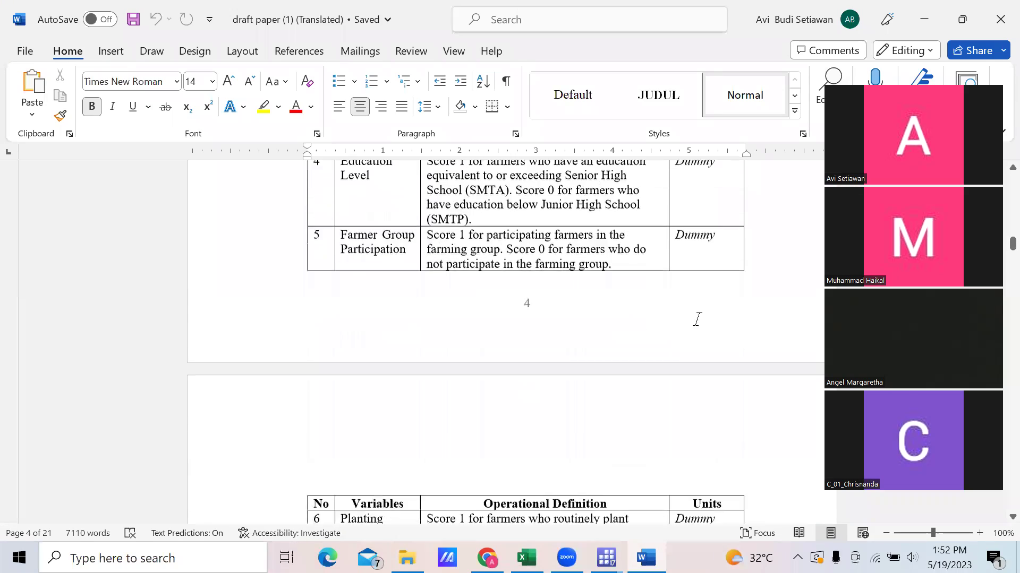
{"action": "scroll", "coordinate": [697, 320], "scroll_direction": "down", "scroll_amount": 15}
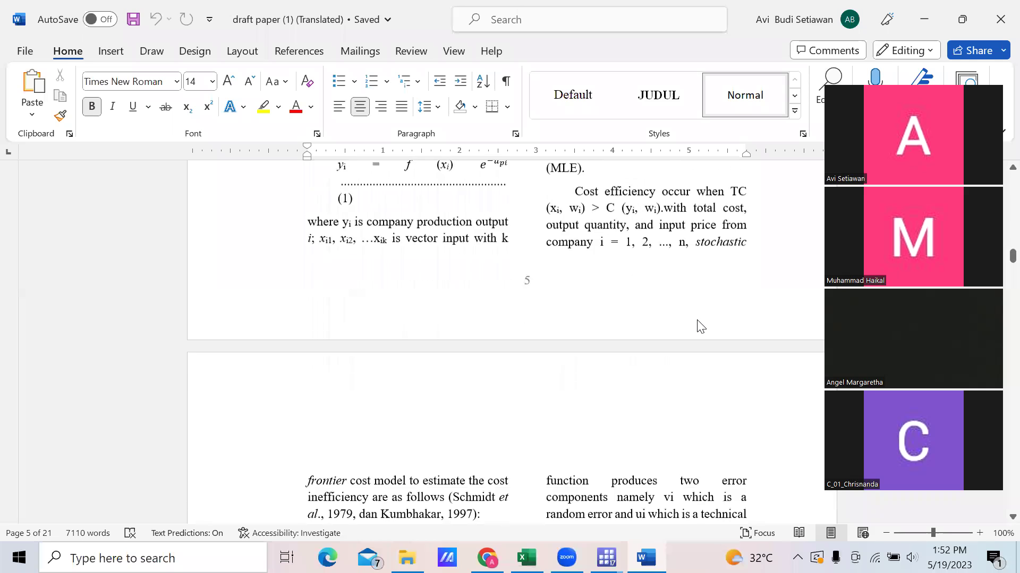
Examine Table 2 with the Cobb-Douglas stochastic frontier regression estimates and the LnProd model equation below it
{"action": "scroll", "coordinate": [698, 320], "scroll_direction": "down", "scroll_amount": 20}
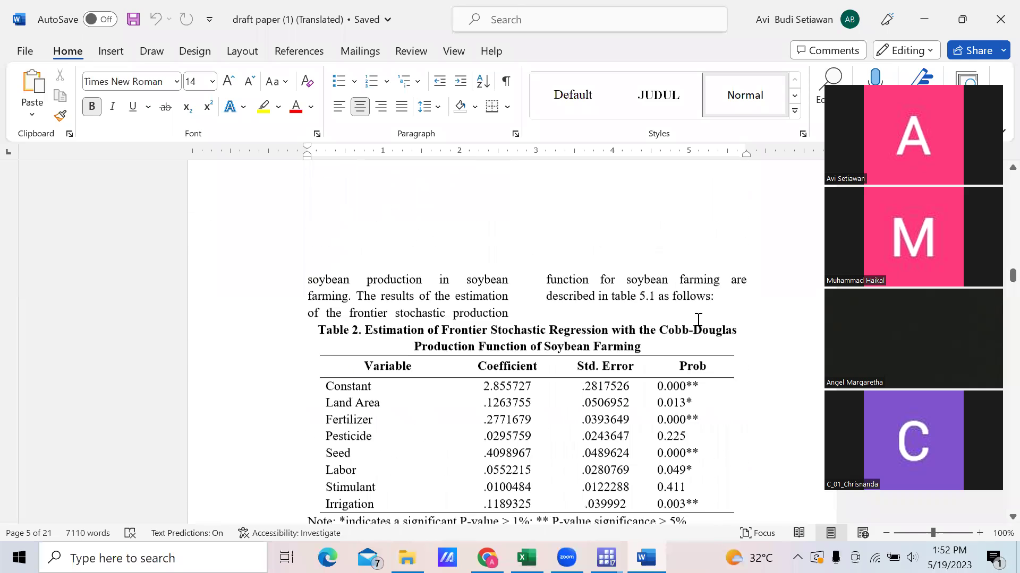
{"action": "scroll", "coordinate": [697, 319], "scroll_direction": "down", "scroll_amount": 1}
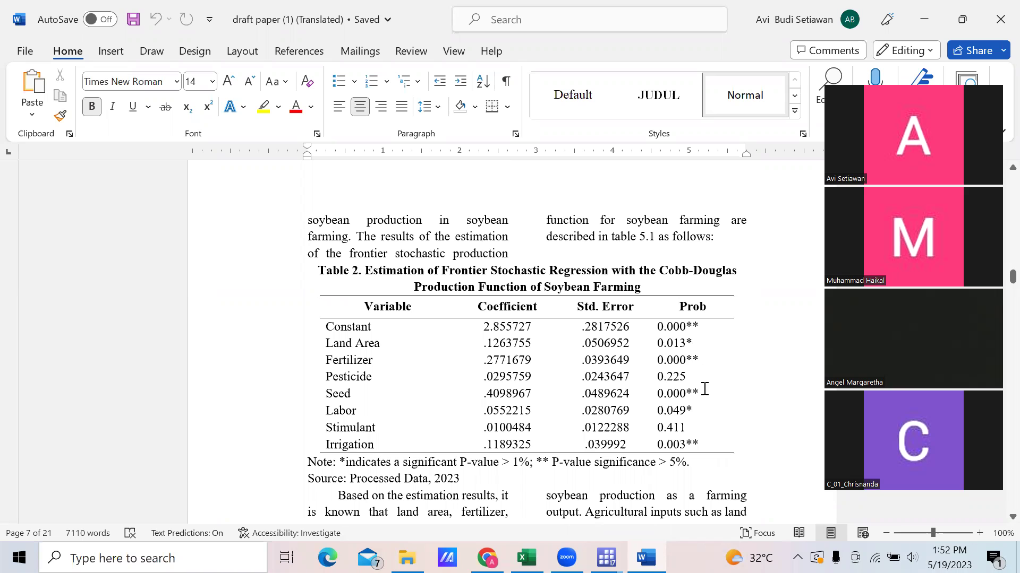
{"action": "scroll", "coordinate": [701, 409], "scroll_direction": "down", "scroll_amount": 5}
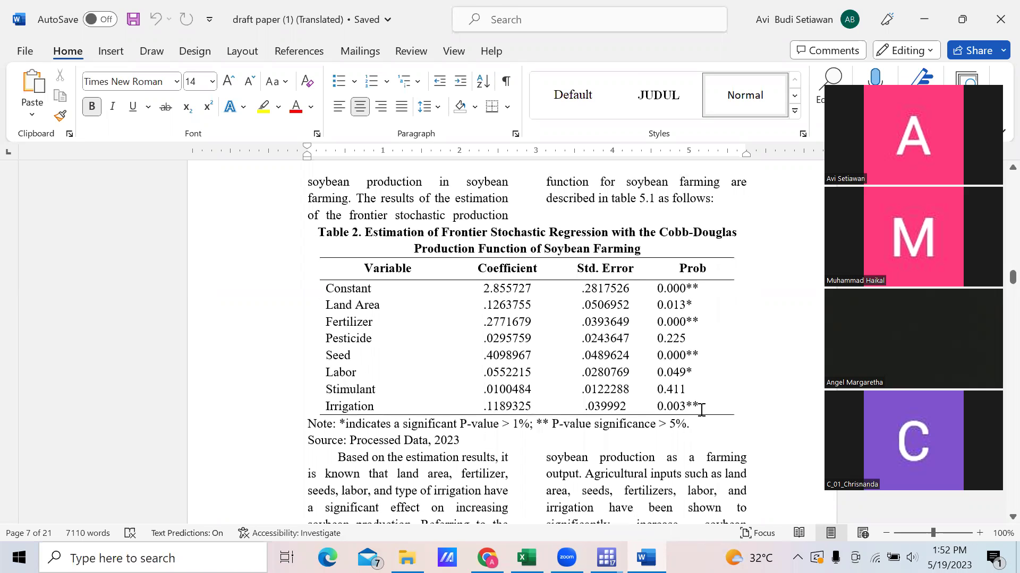
{"action": "scroll", "coordinate": [701, 410], "scroll_direction": "down", "scroll_amount": 4}
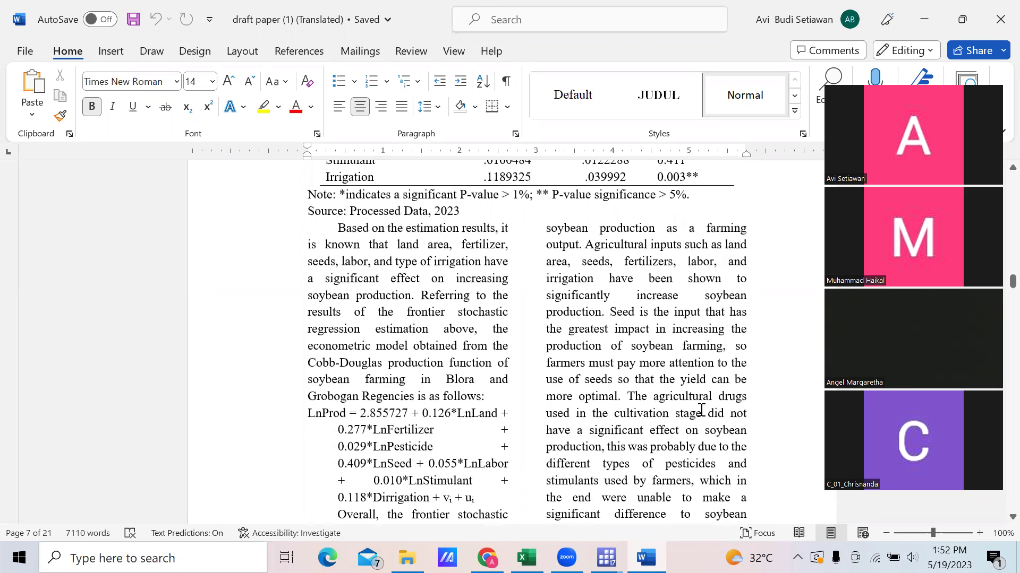
{"action": "scroll", "coordinate": [701, 410], "scroll_direction": "down", "scroll_amount": 3}
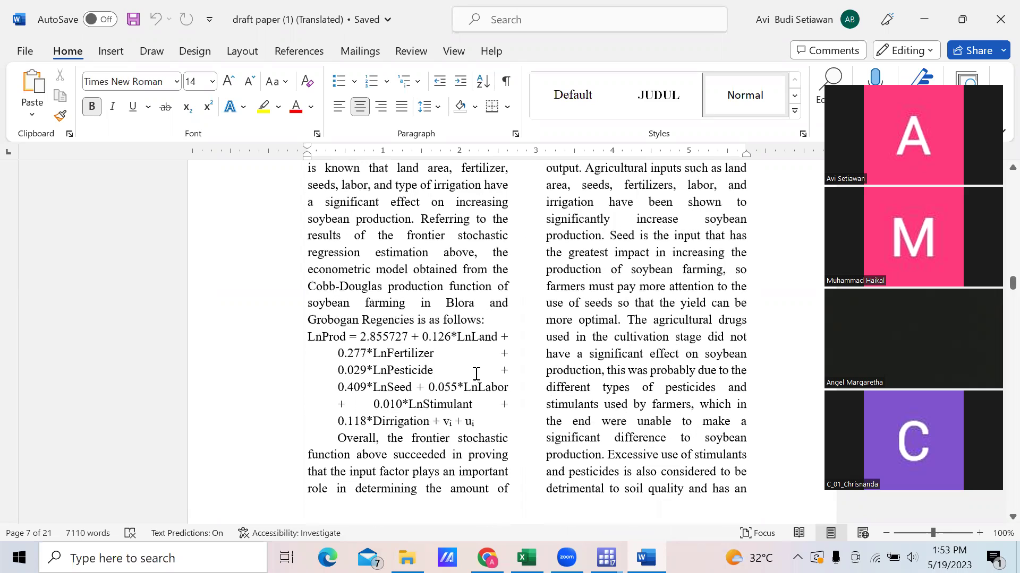
Review the technical efficiency scores in Table 3 and the technical inefficiency model estimates in Table 4 of the paper
{"action": "scroll", "coordinate": [456, 368], "scroll_direction": "down", "scroll_amount": 15}
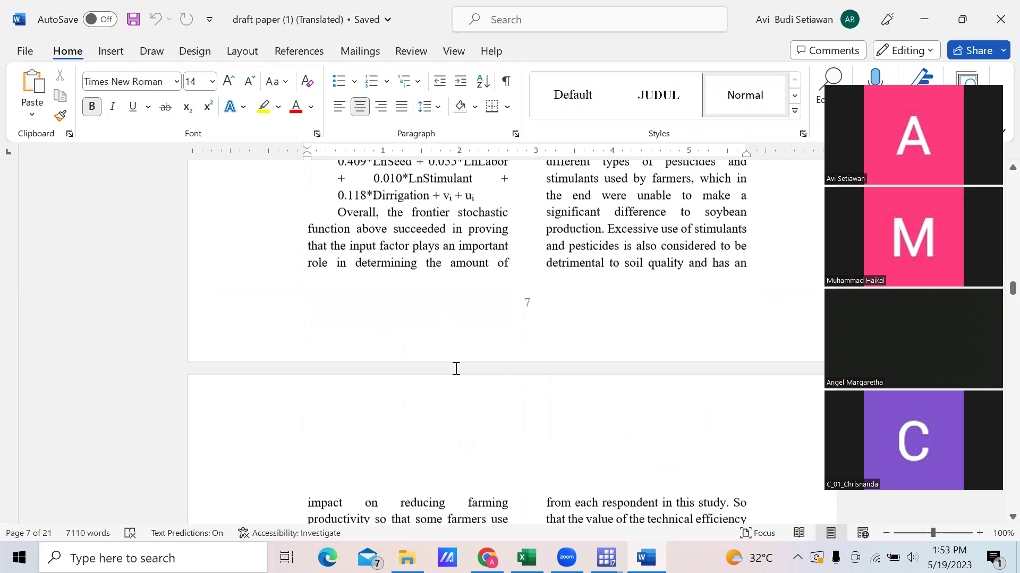
{"action": "scroll", "coordinate": [455, 368], "scroll_direction": "down", "scroll_amount": 4}
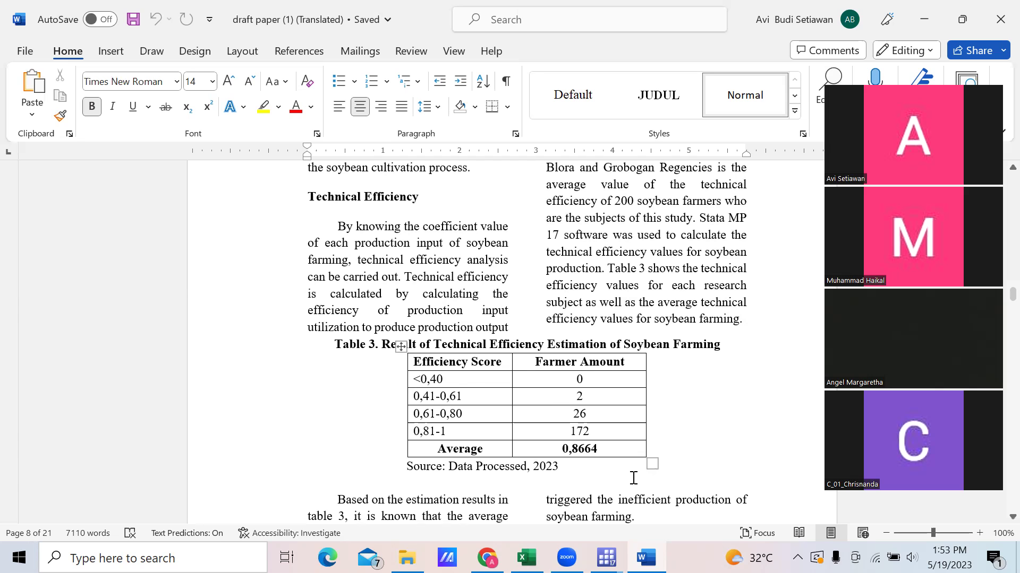
{"action": "scroll", "coordinate": [634, 433], "scroll_direction": "down", "scroll_amount": 5}
{"action": "scroll", "coordinate": [631, 431], "scroll_direction": "down", "scroll_amount": 15}
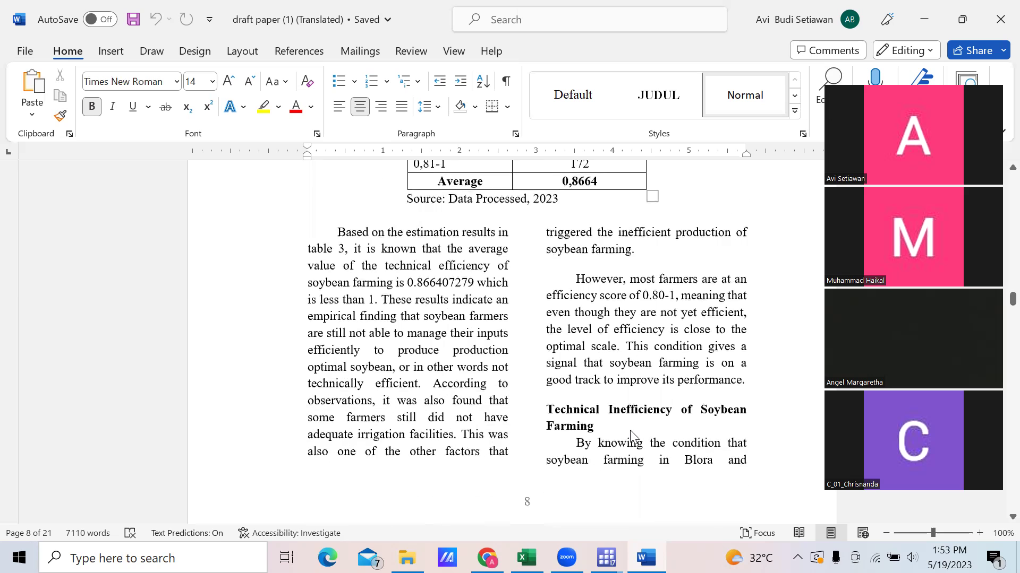
{"action": "scroll", "coordinate": [631, 431], "scroll_direction": "down", "scroll_amount": 1}
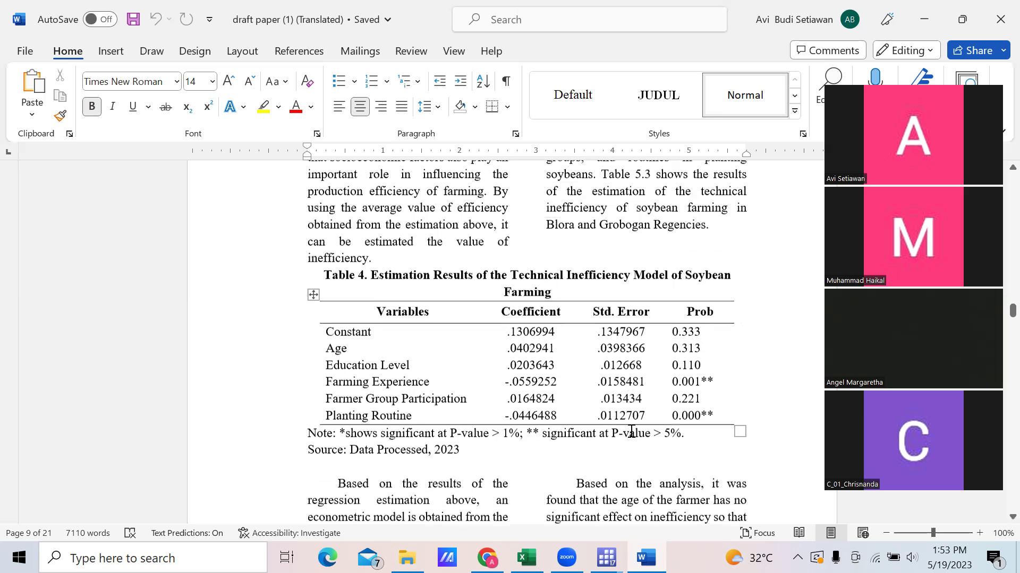